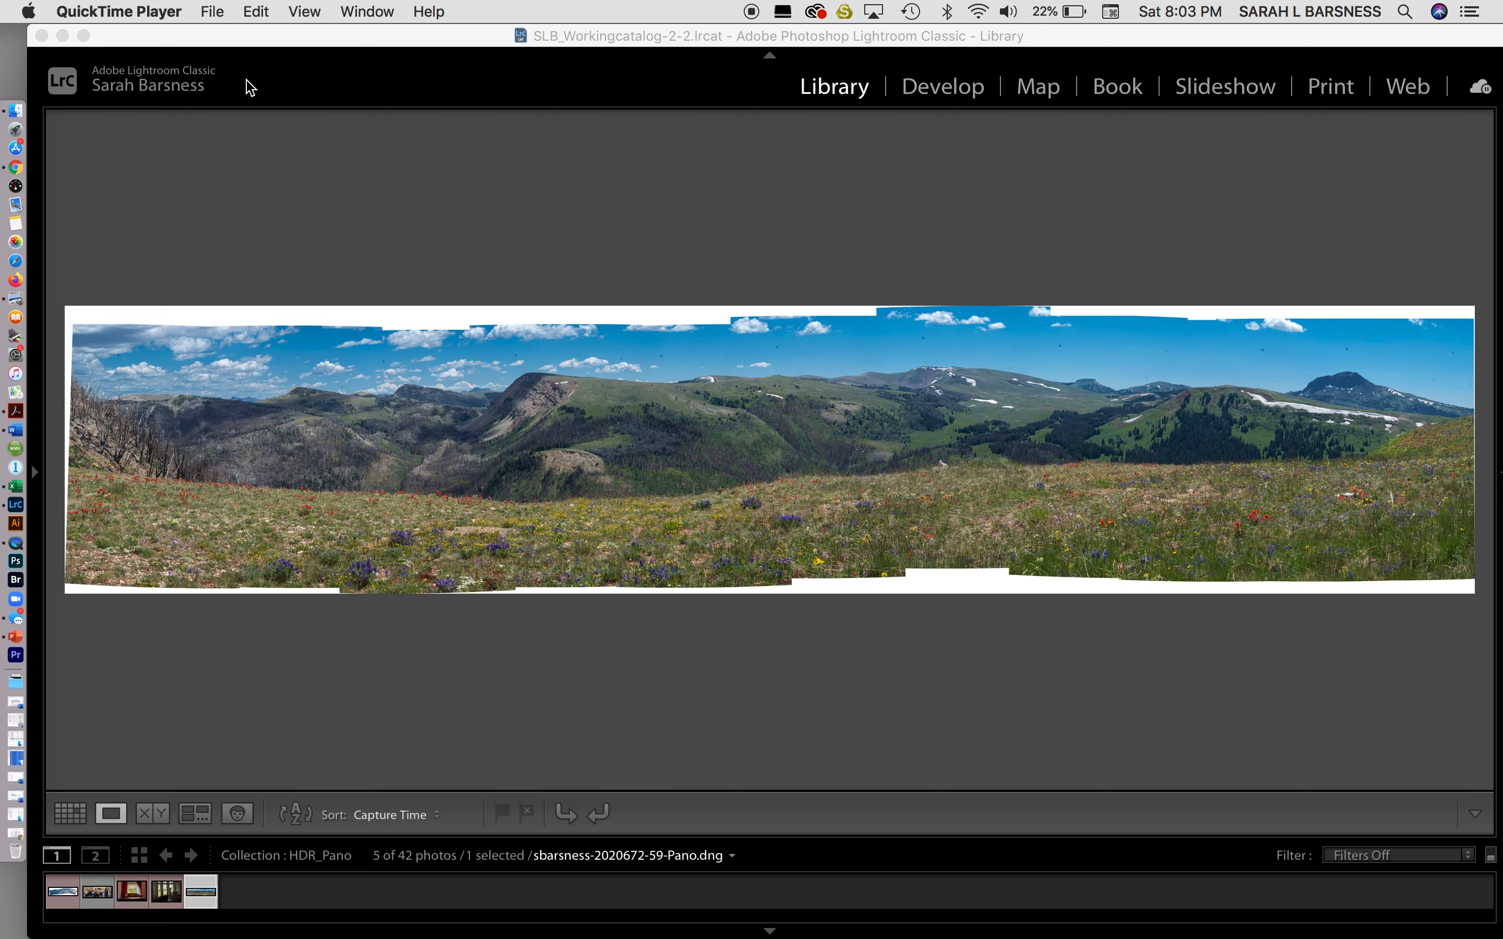
- Expand the wide mountain panorama's stack in the grid view and enlarge the thumbnails slightly
{"action": "left_click", "coordinate": [399, 163]}
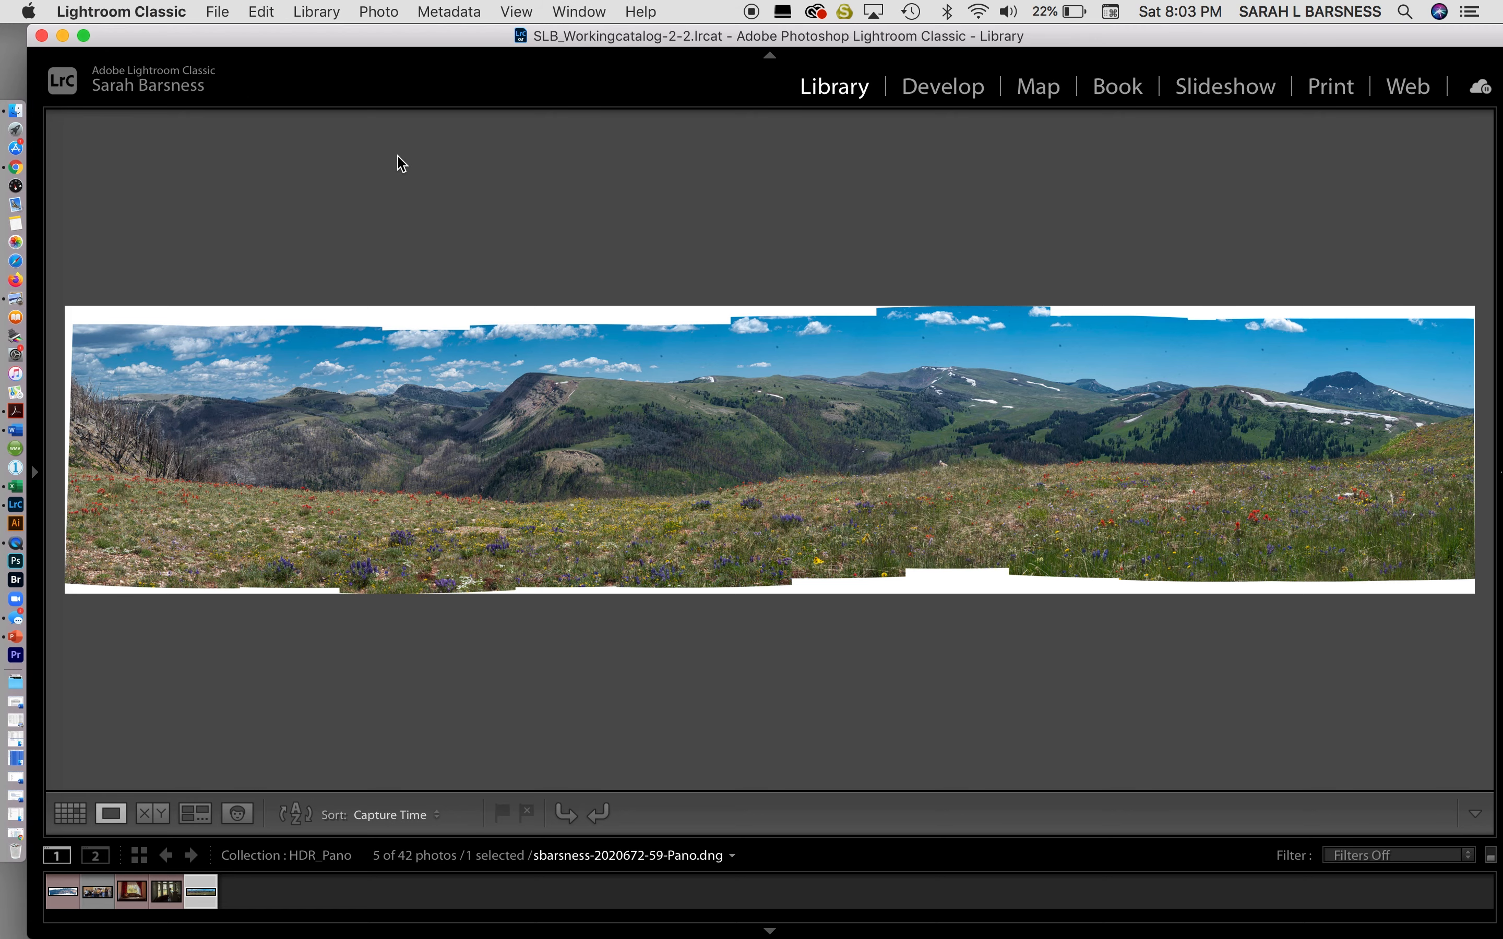
{"action": "key", "text": "g"}
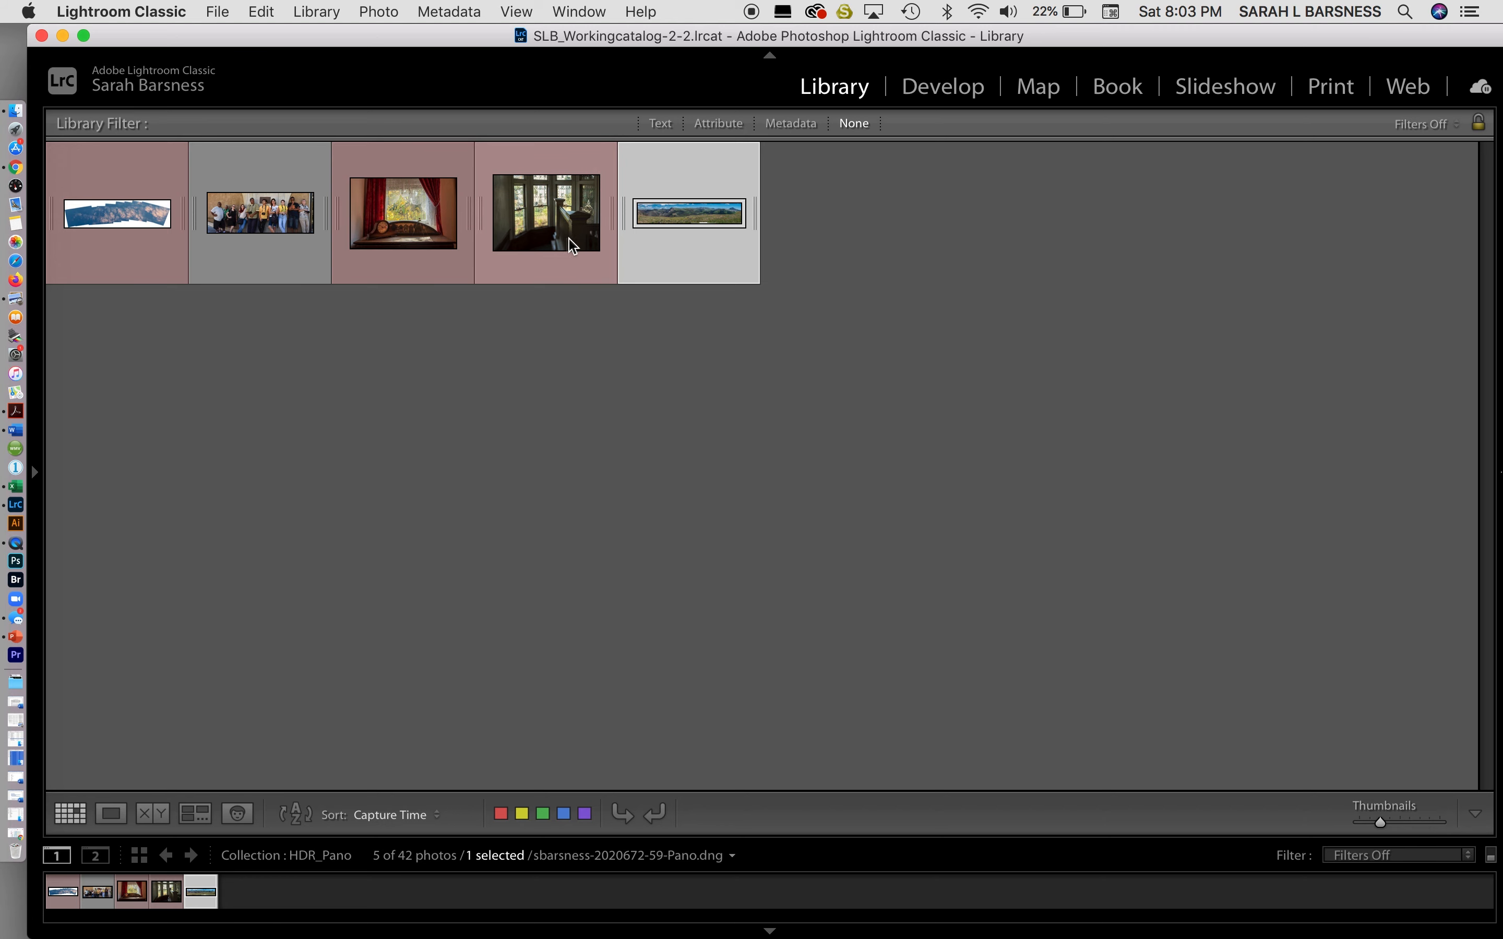
{"action": "left_click", "coordinate": [623, 215]}
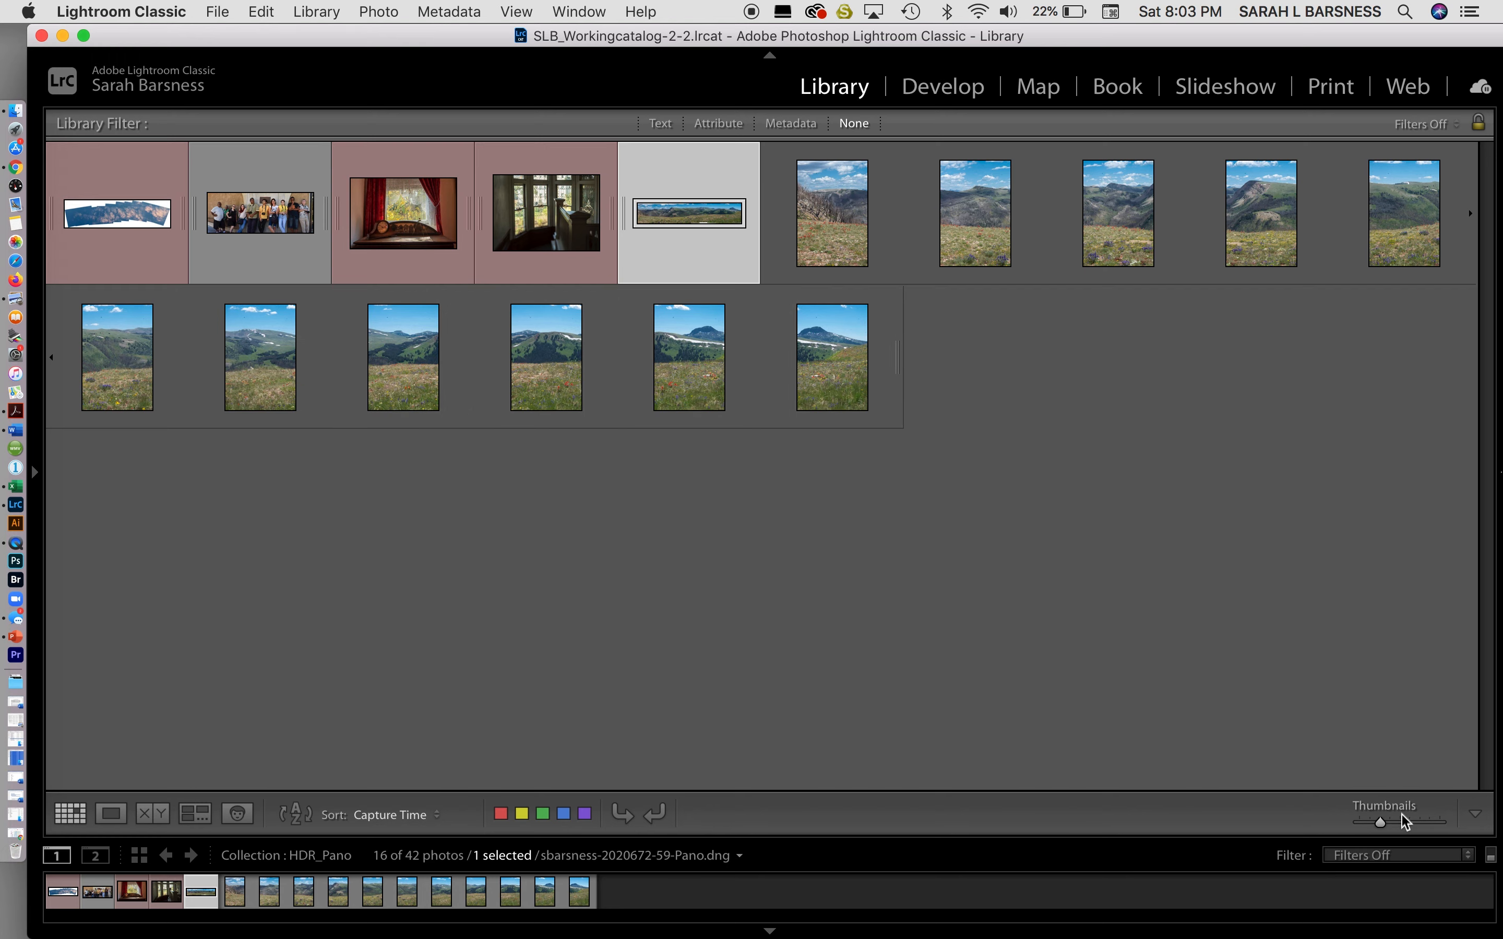
{"action": "left_click_drag", "start_coordinate": [1382, 822], "coordinate": [1393, 823]}
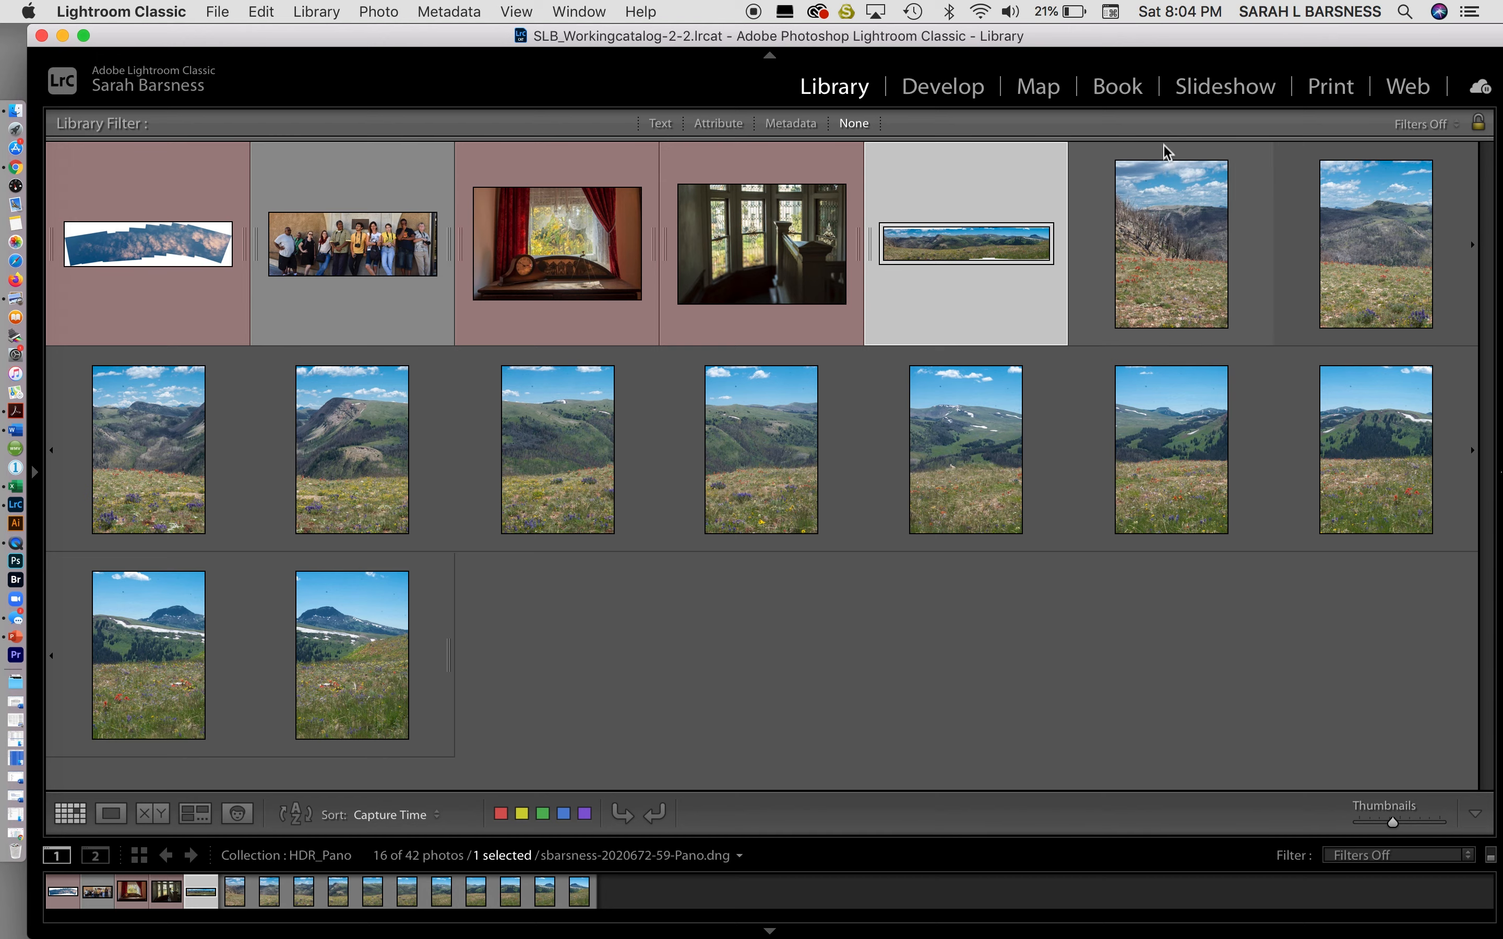
- Examine the mountain panorama's vertical source frames one by one in the large single-photo view, from first to last, checking their overlap
{"action": "left_click", "coordinate": [1168, 295]}
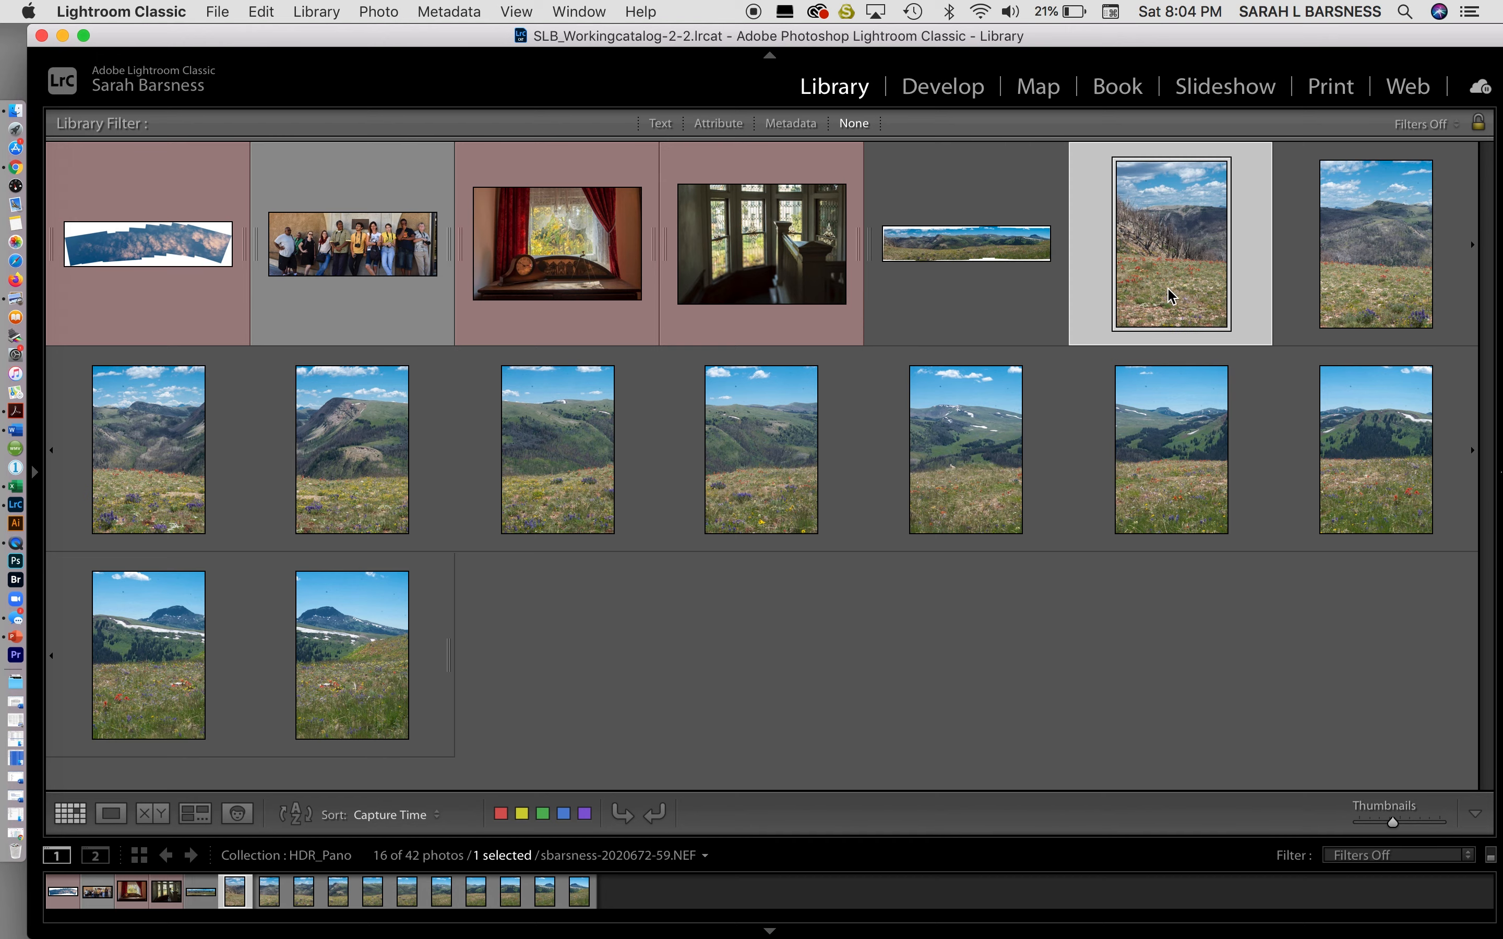
{"action": "double_click", "coordinate": [1170, 296]}
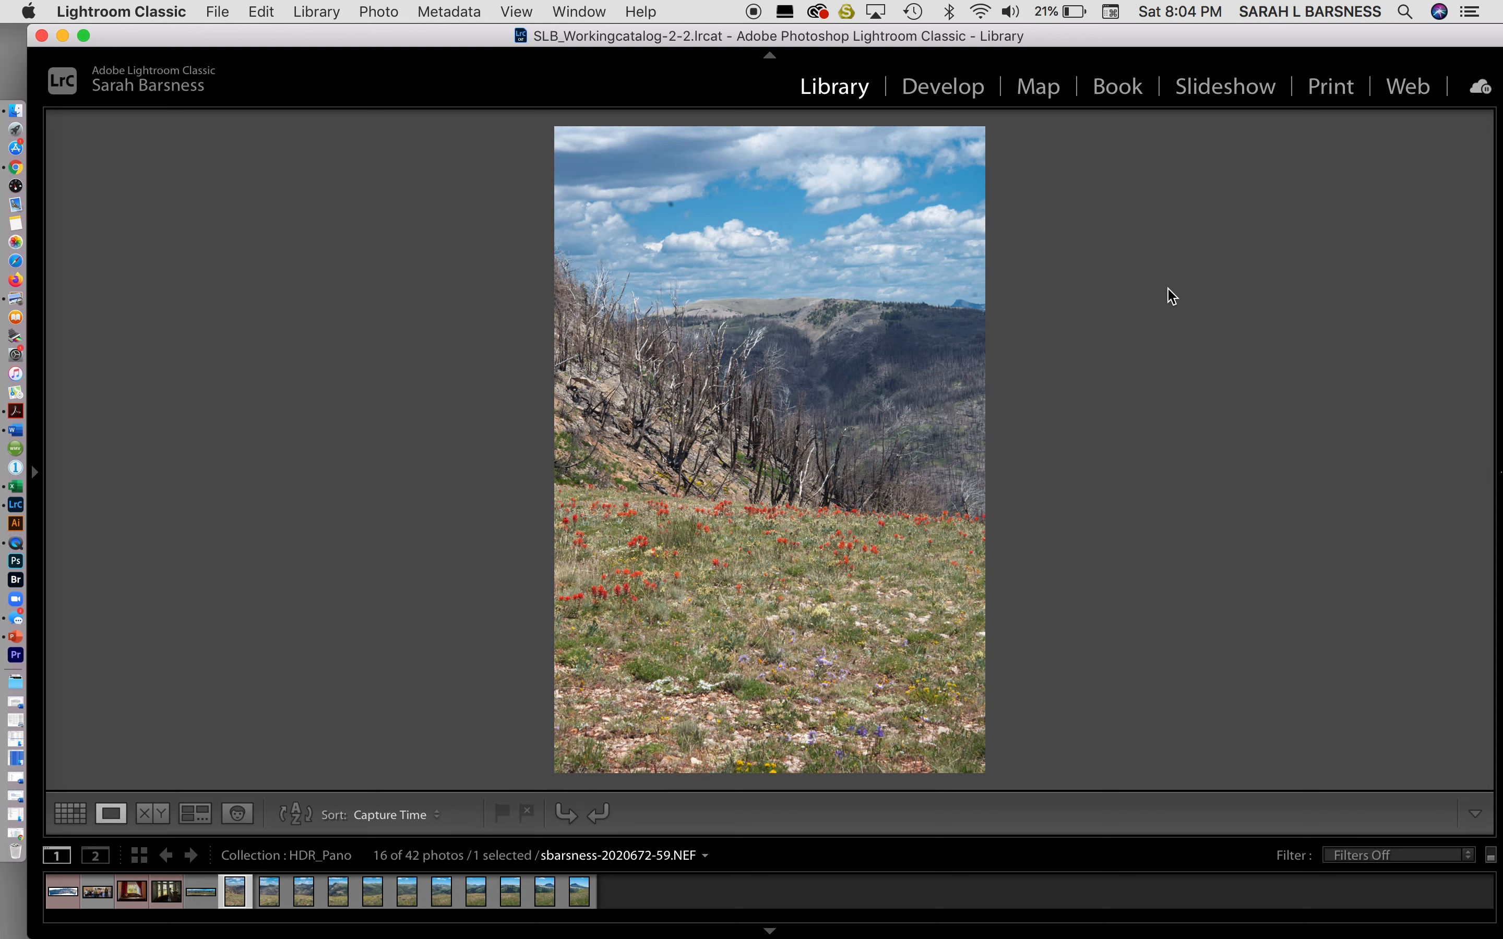
{"action": "key", "text": "Right"}
{"action": "key", "text": "Left"}
{"action": "key", "text": "Right"}
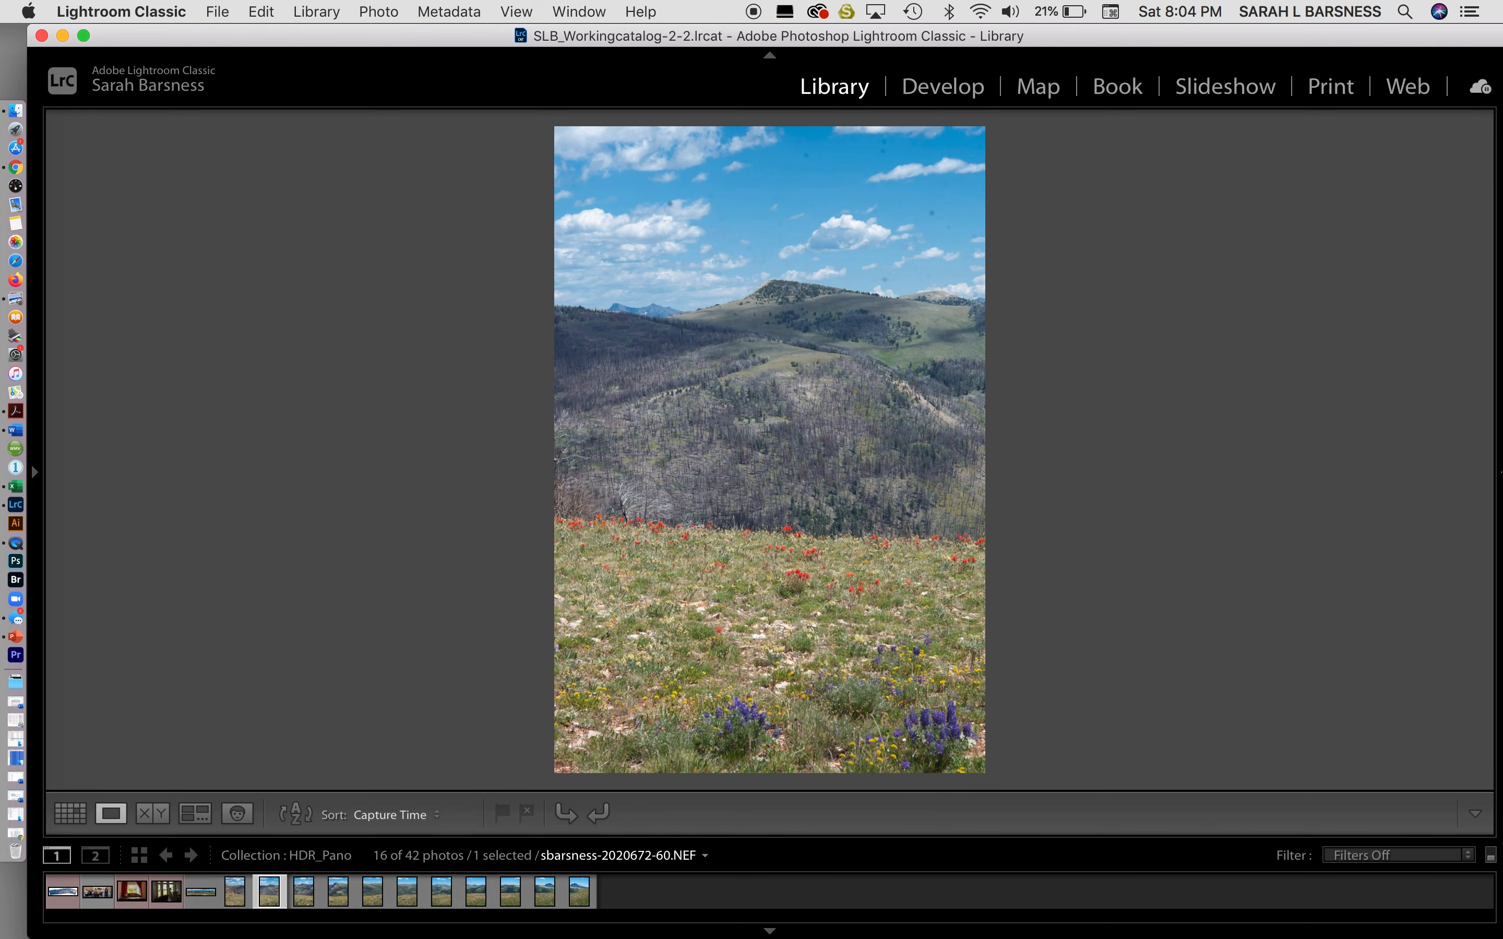
{"action": "key", "text": "Right"}
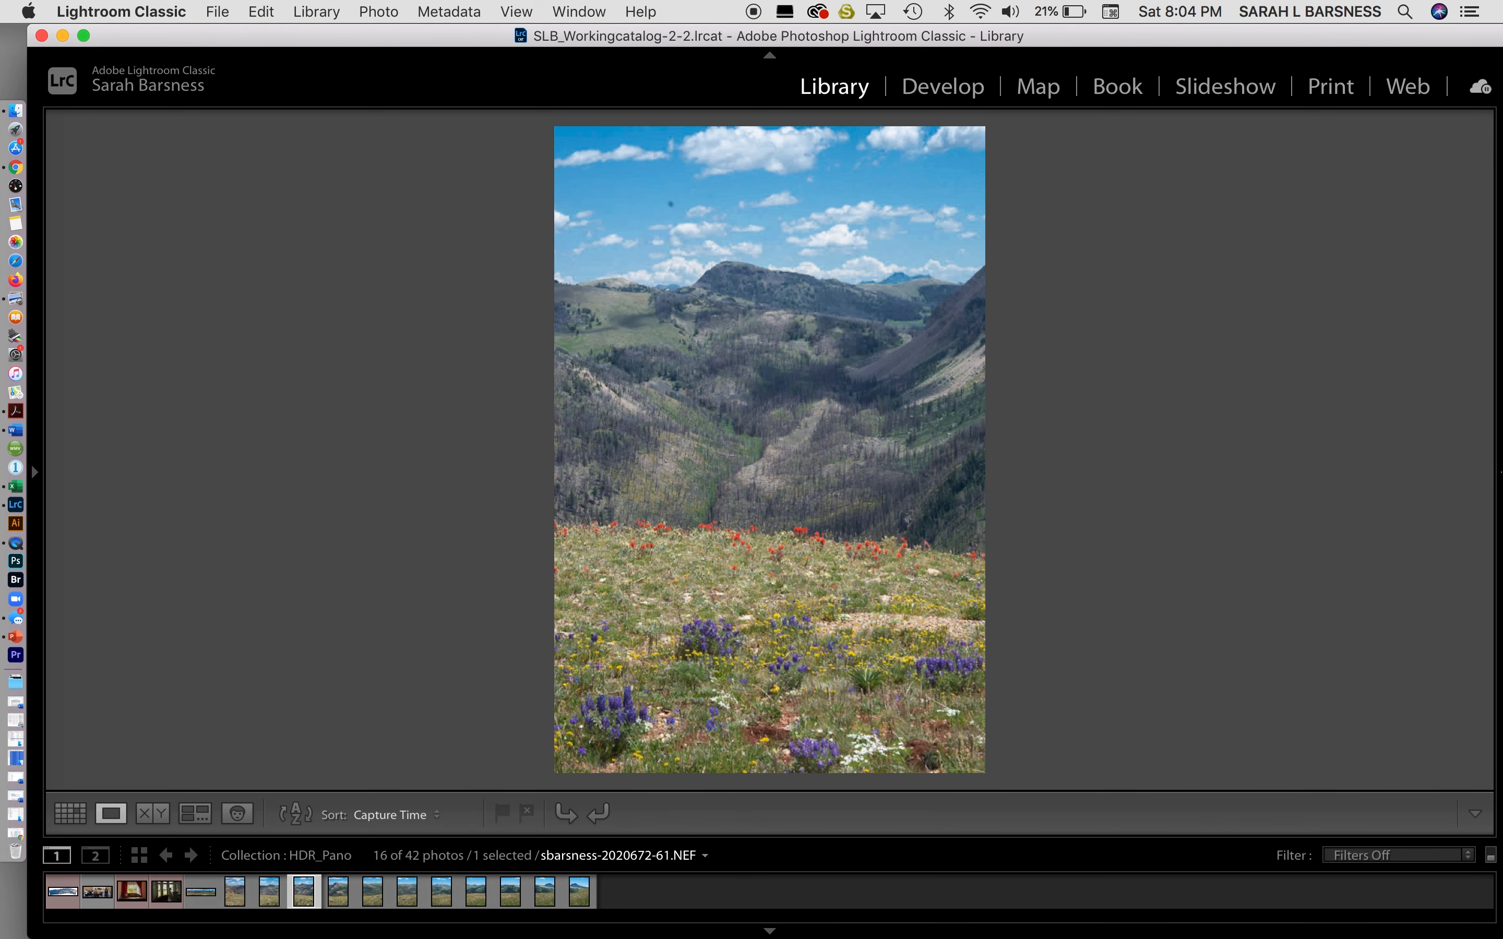
{"action": "key", "text": "Right"}
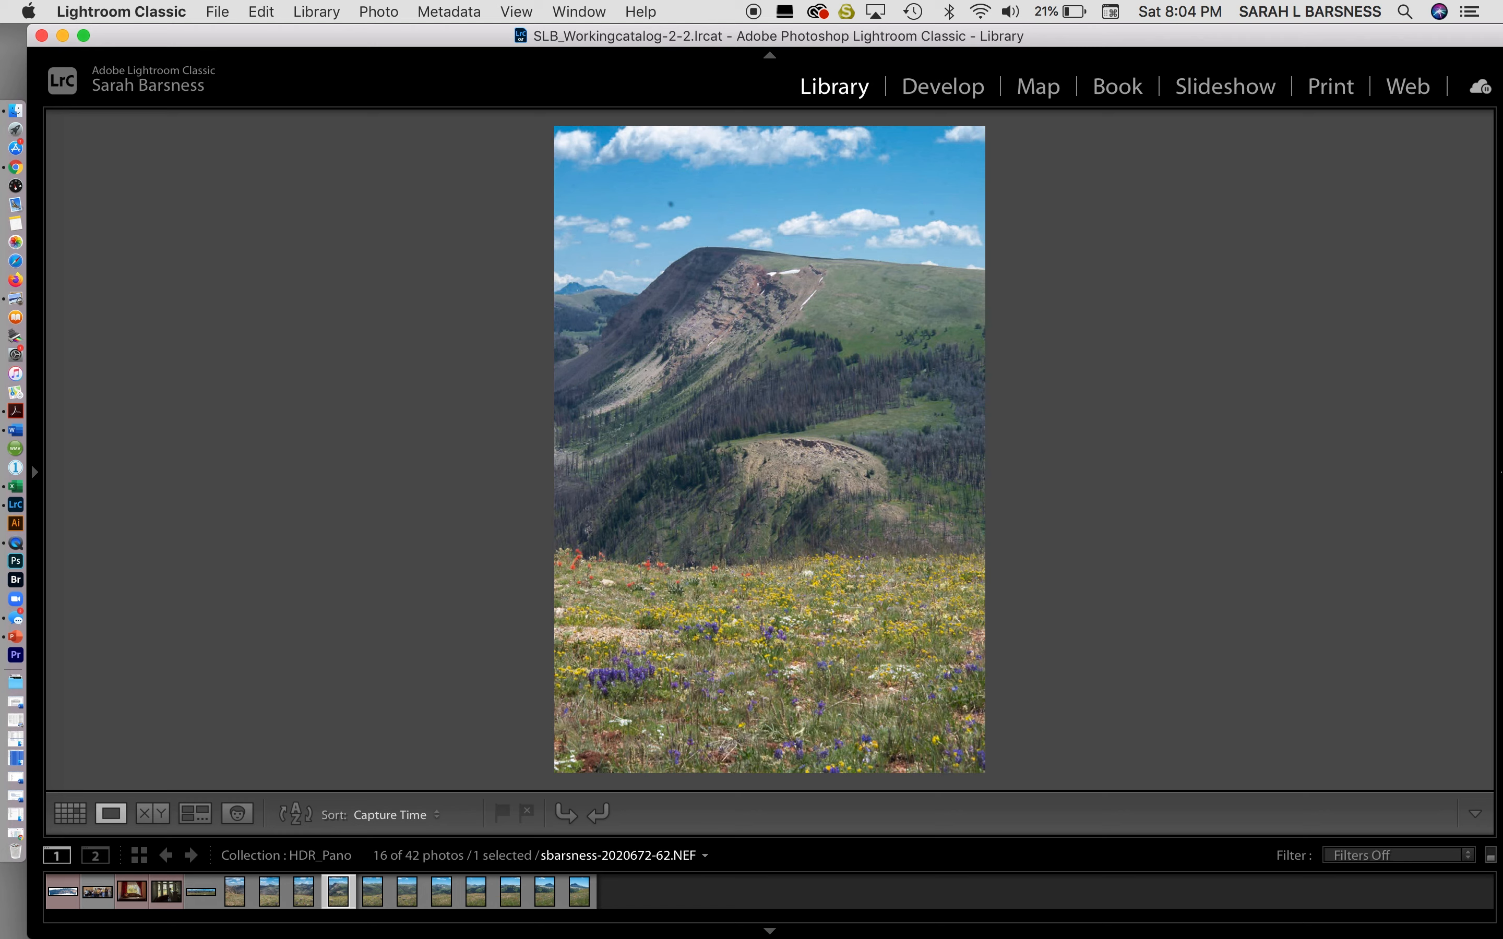
{"action": "key", "text": "Right"}
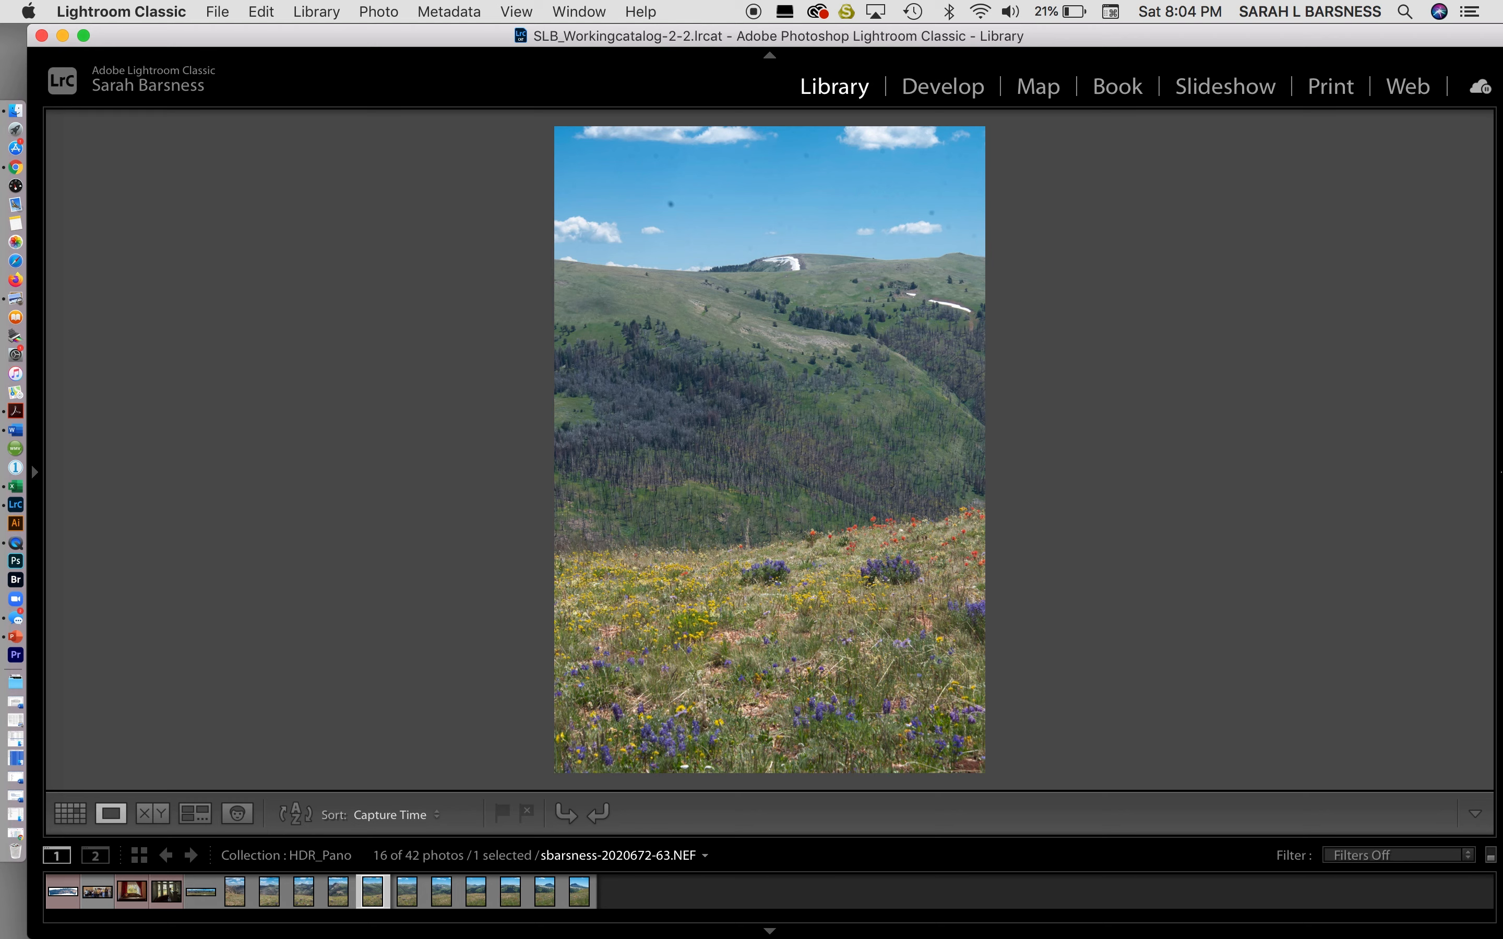
{"action": "key", "text": "Right"}
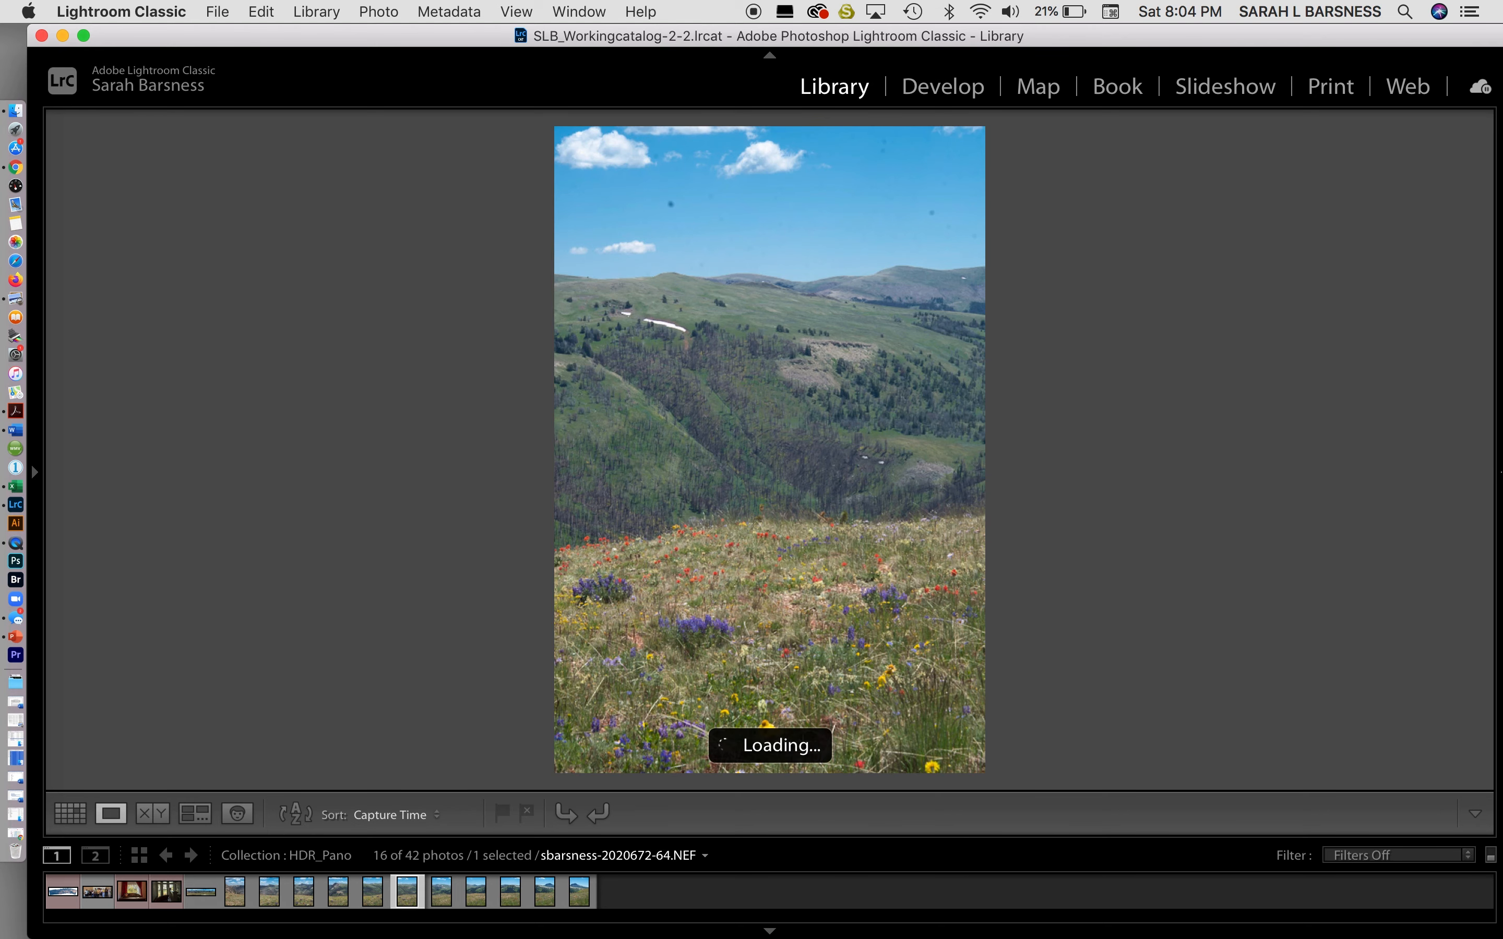
{"action": "key", "text": "Right"}
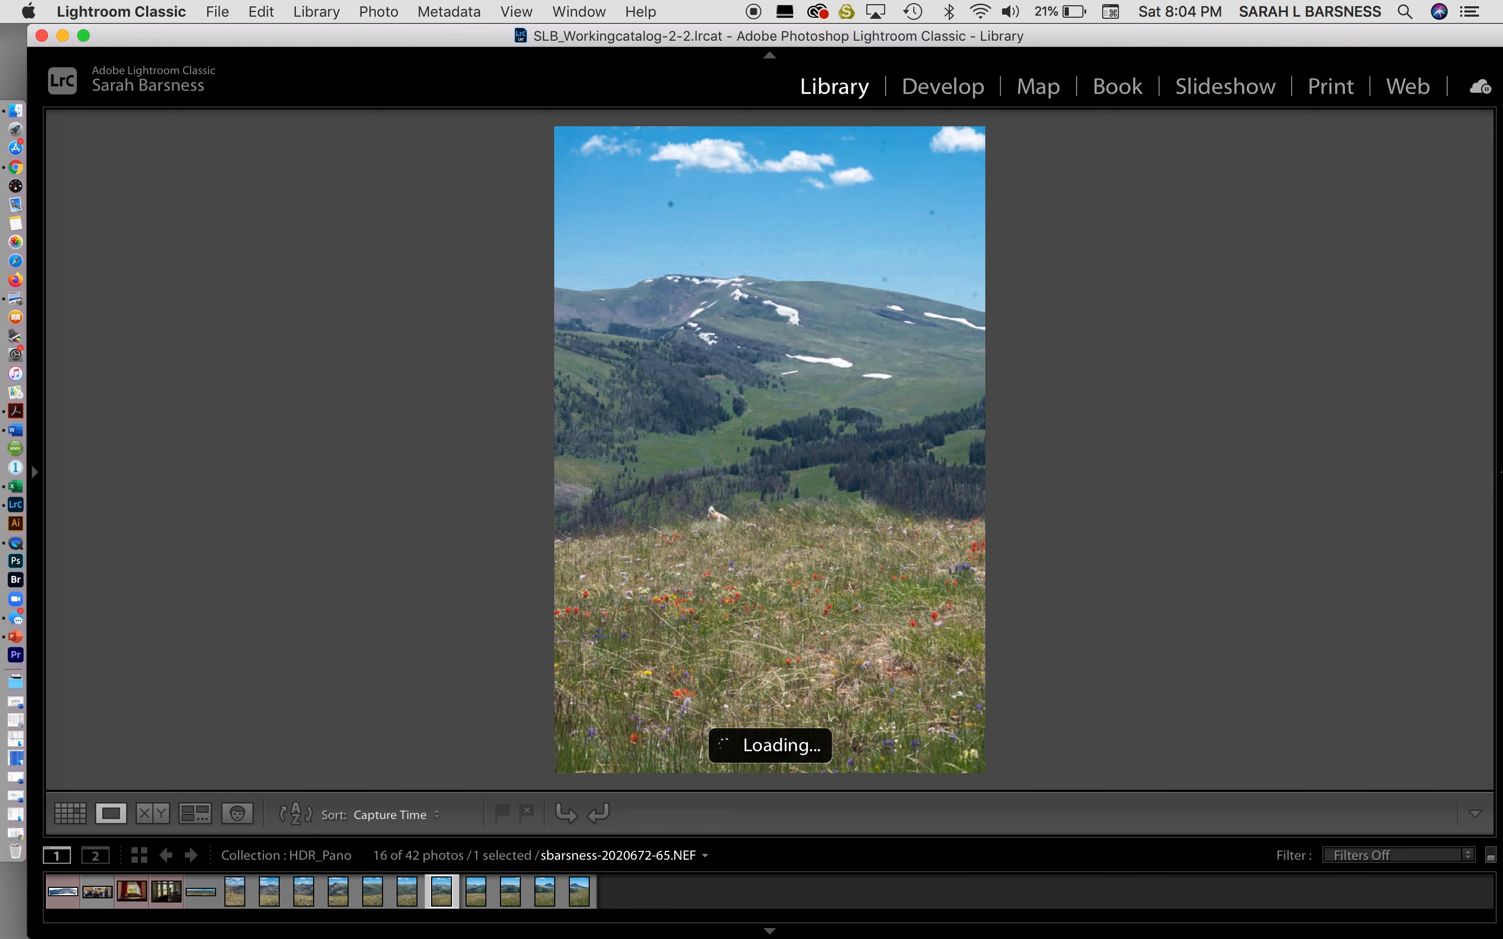
{"action": "key", "text": "Right"}
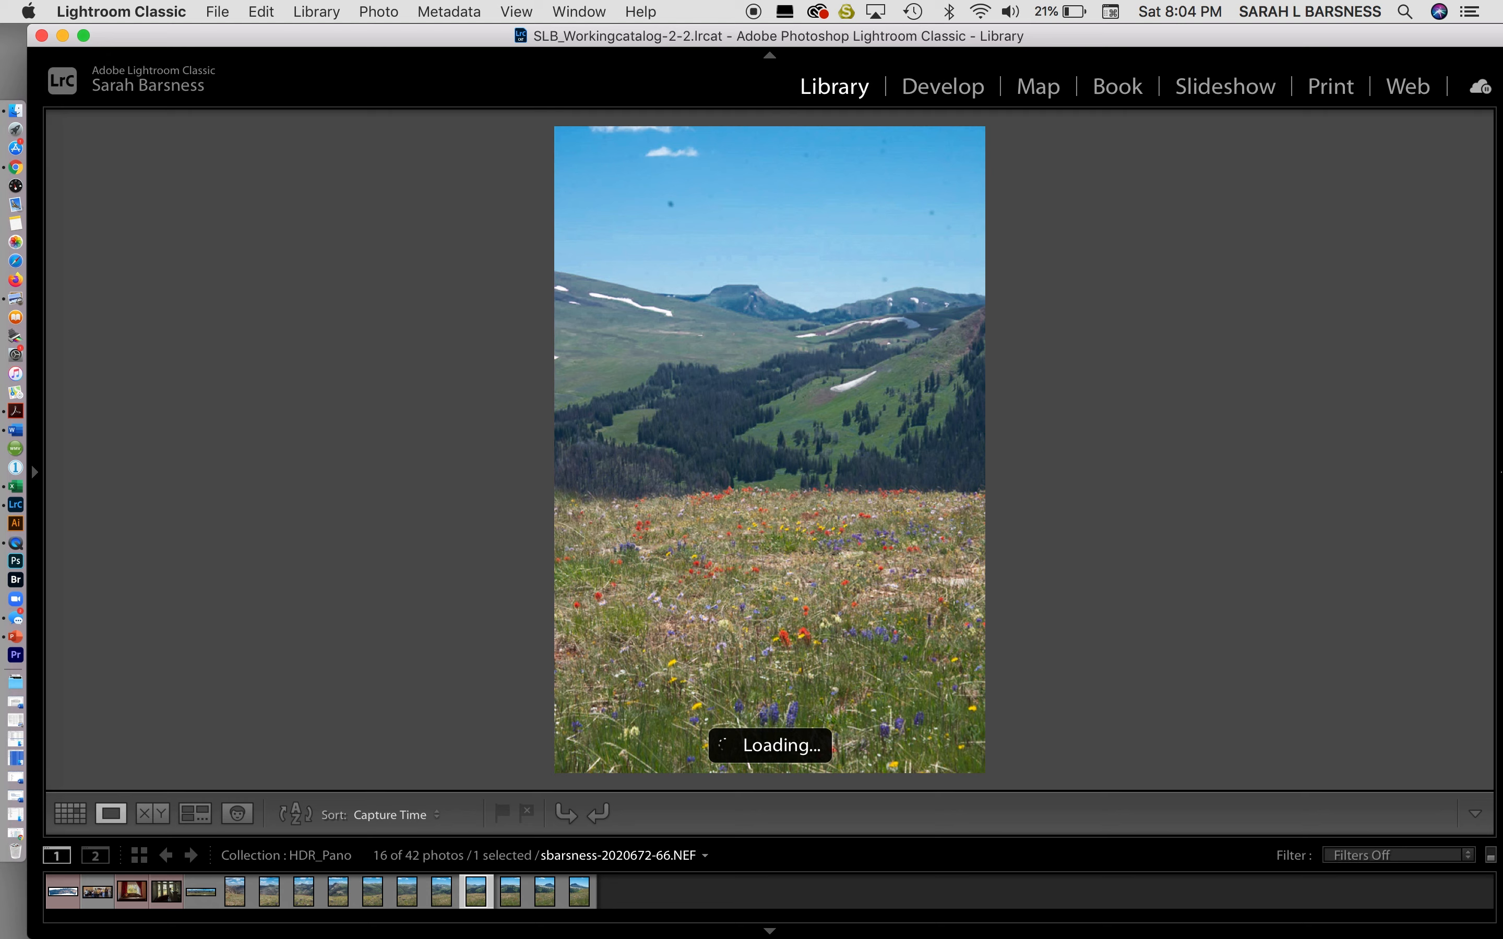
{"action": "key", "text": "Right"}
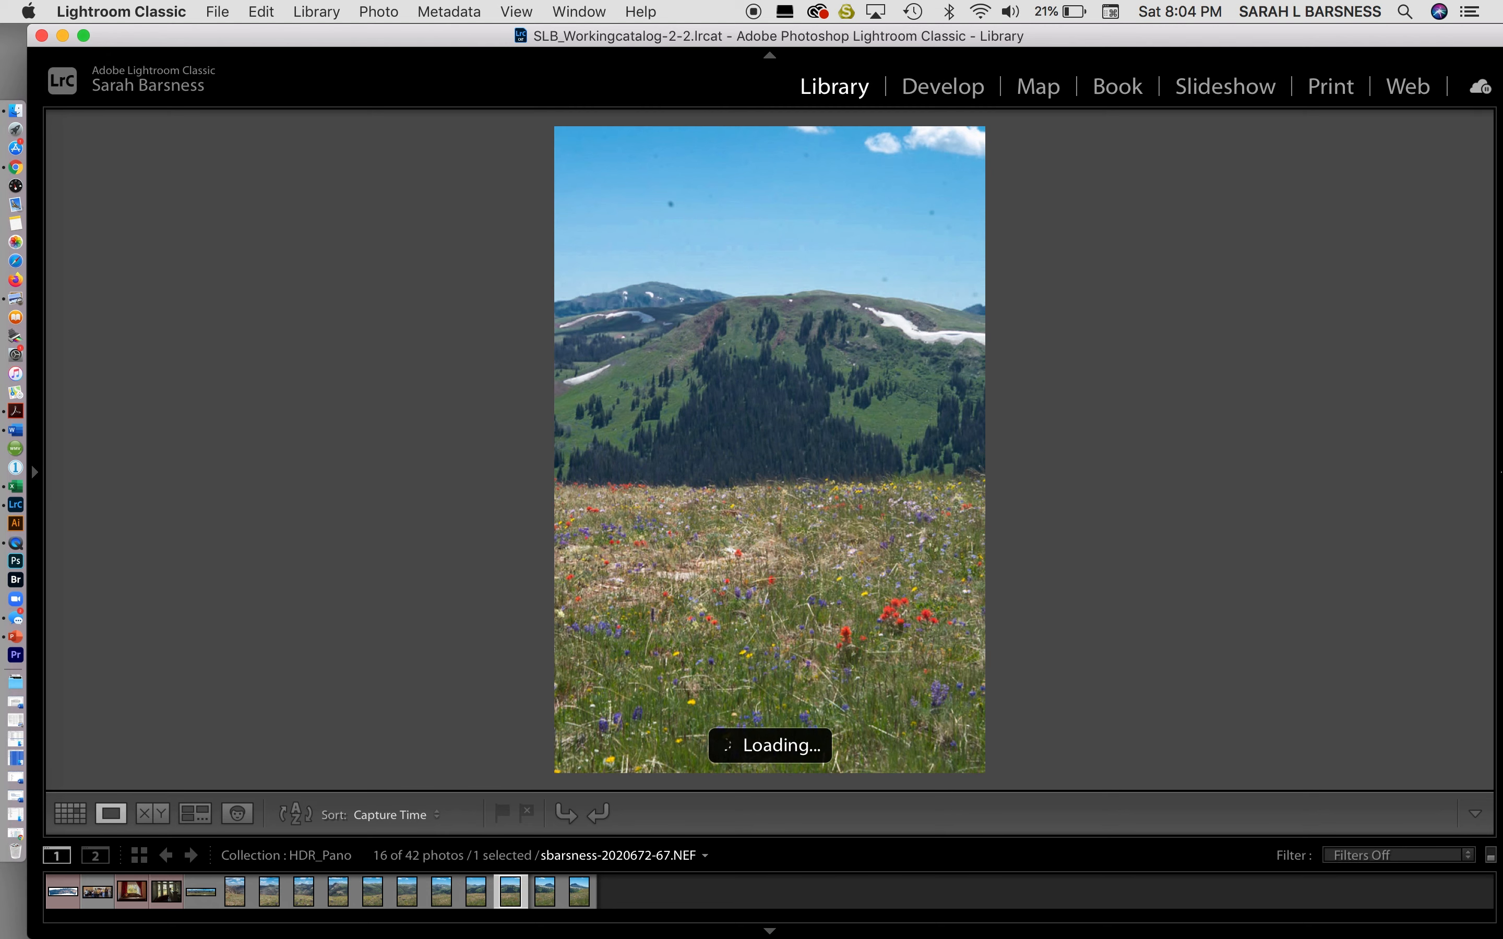
{"action": "key", "text": "Right"}
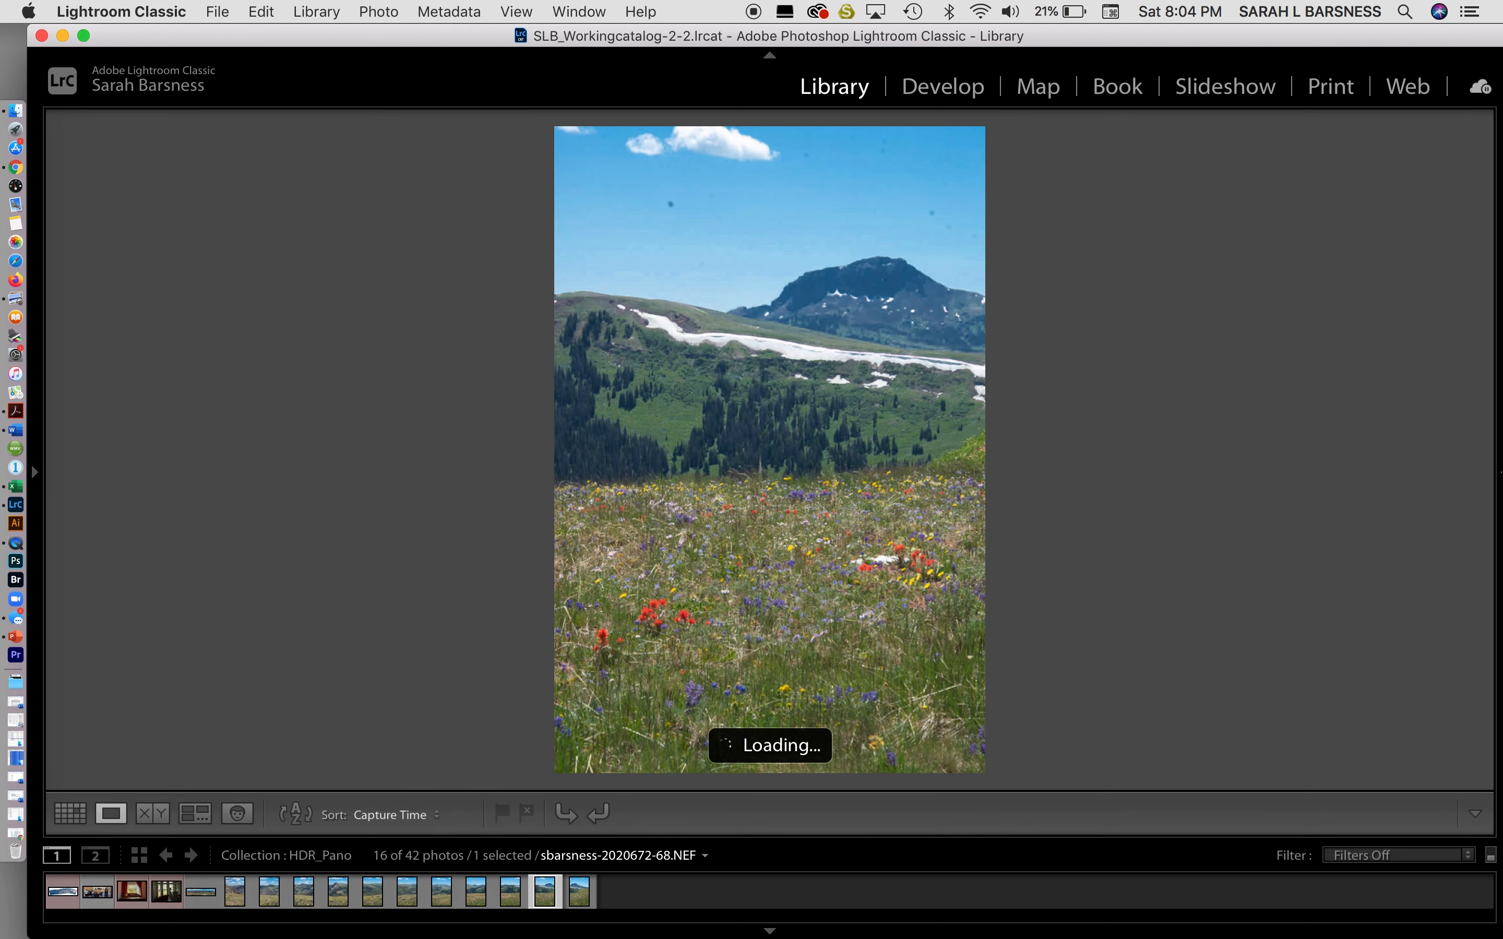
{"action": "key", "text": "Right"}
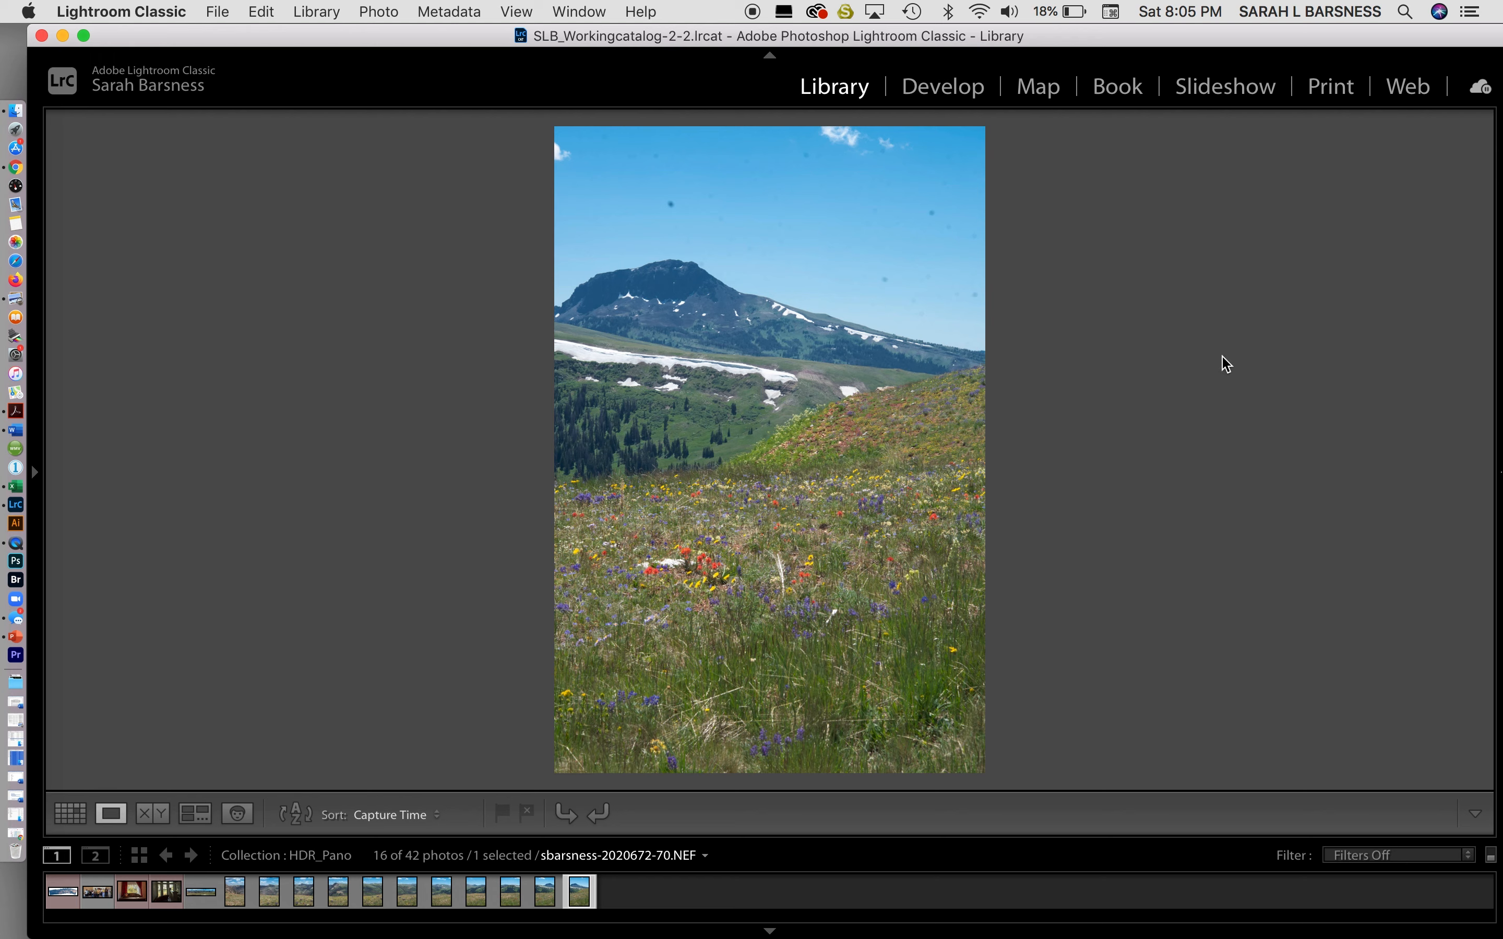
- Select the last five vertical mountain frames in the grid and start a Panorama photo merge with them
{"action": "key", "text": "g"}
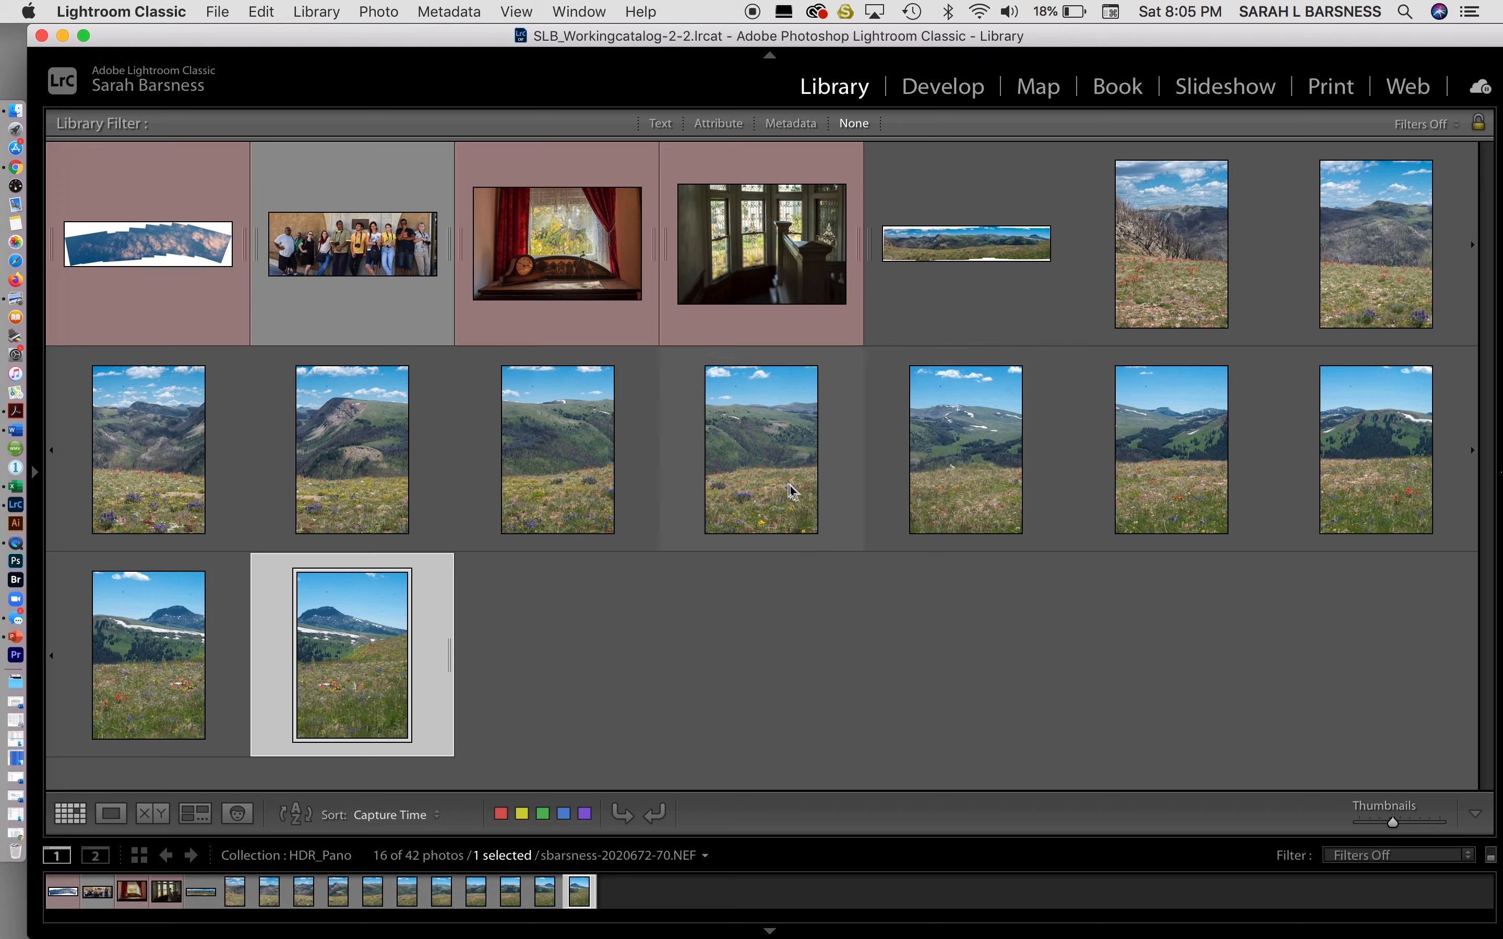
{"action": "left_click", "coordinate": [951, 493]}
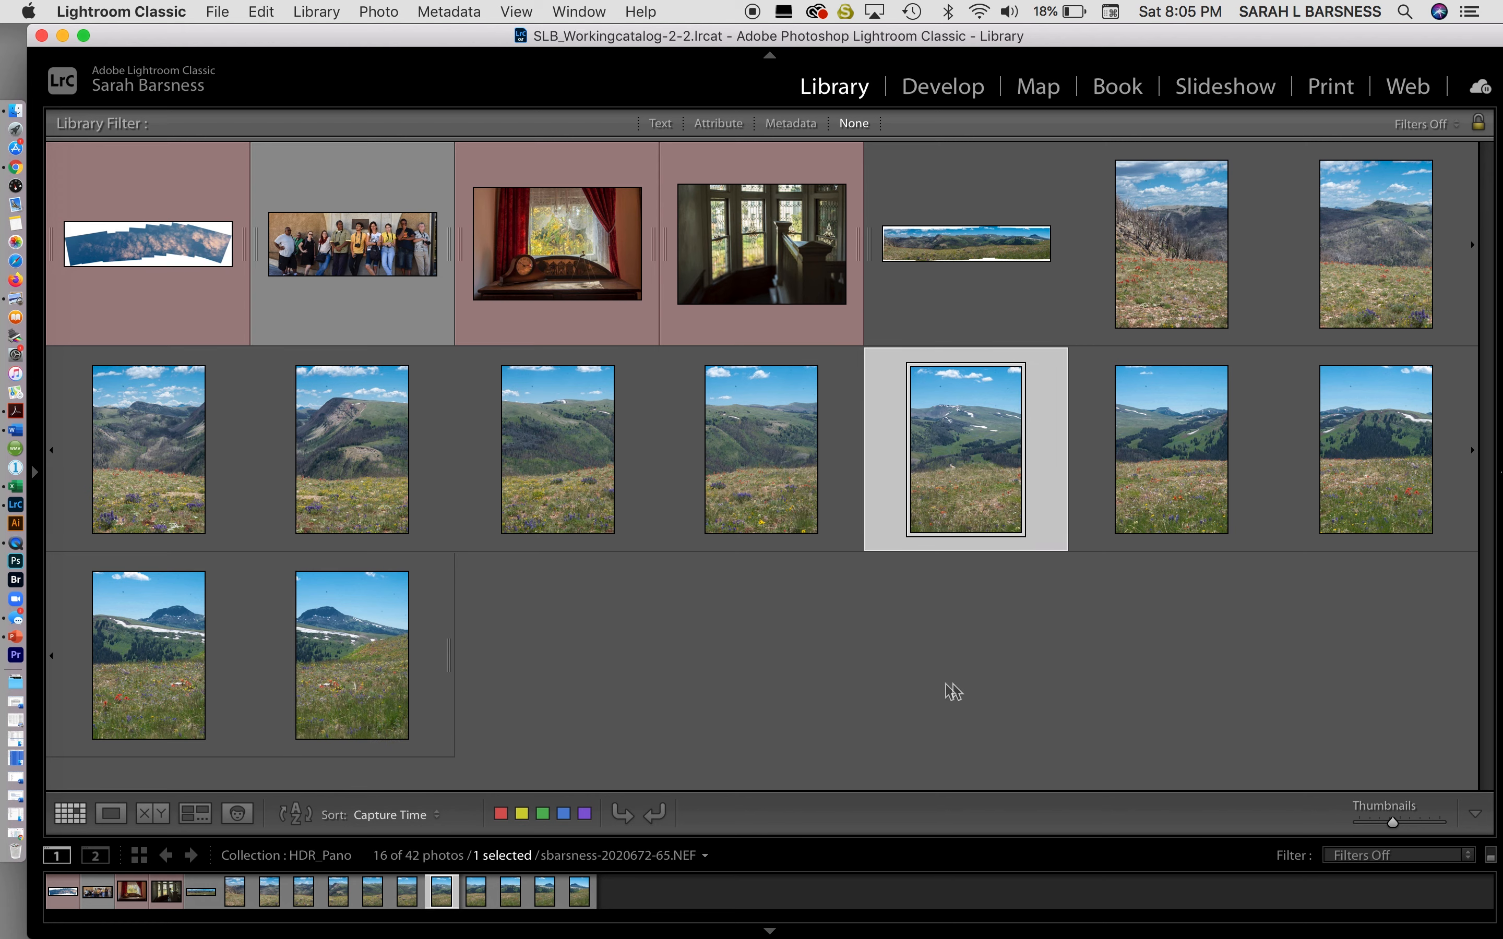
{"action": "left_click", "coordinate": [383, 683], "text": "shift"}
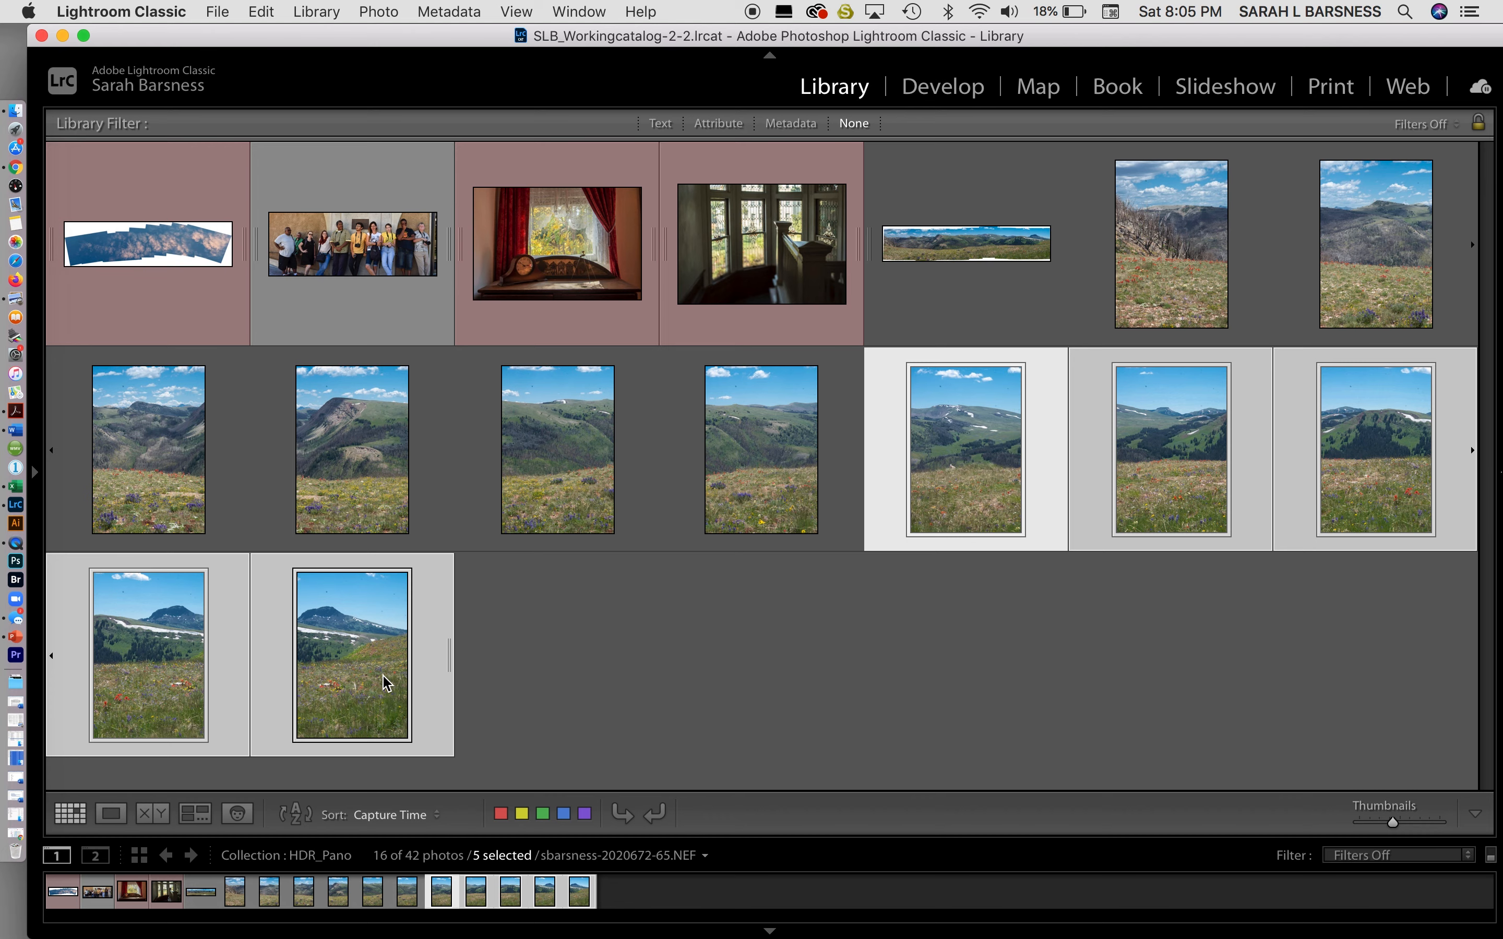
{"action": "left_click", "coordinate": [389, 16]}
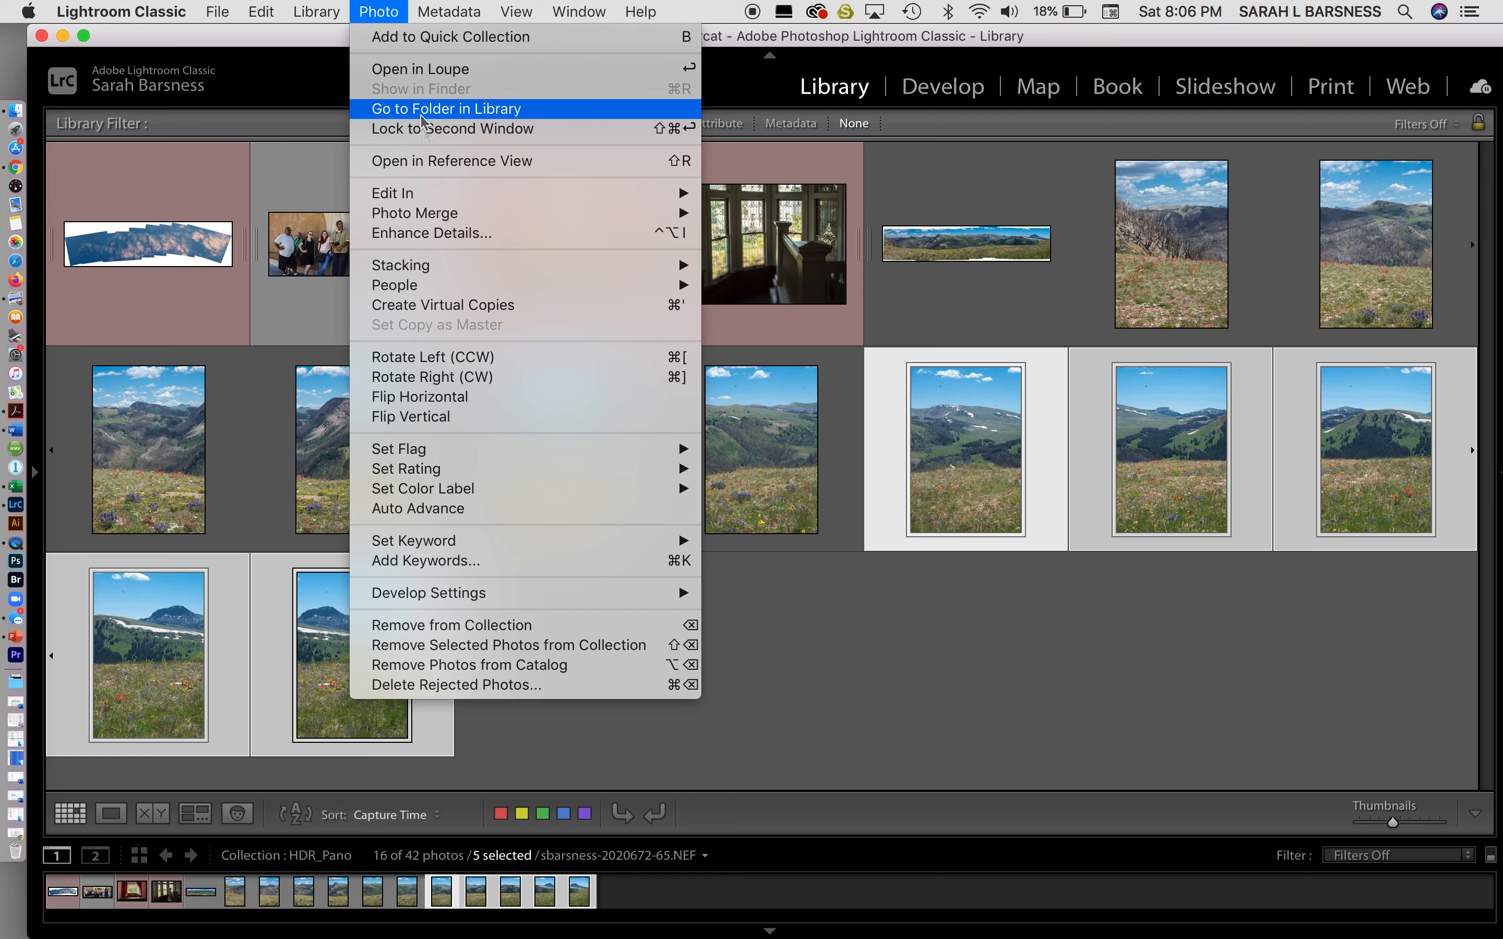
{"action": "mouse_move", "coordinate": [454, 218]}
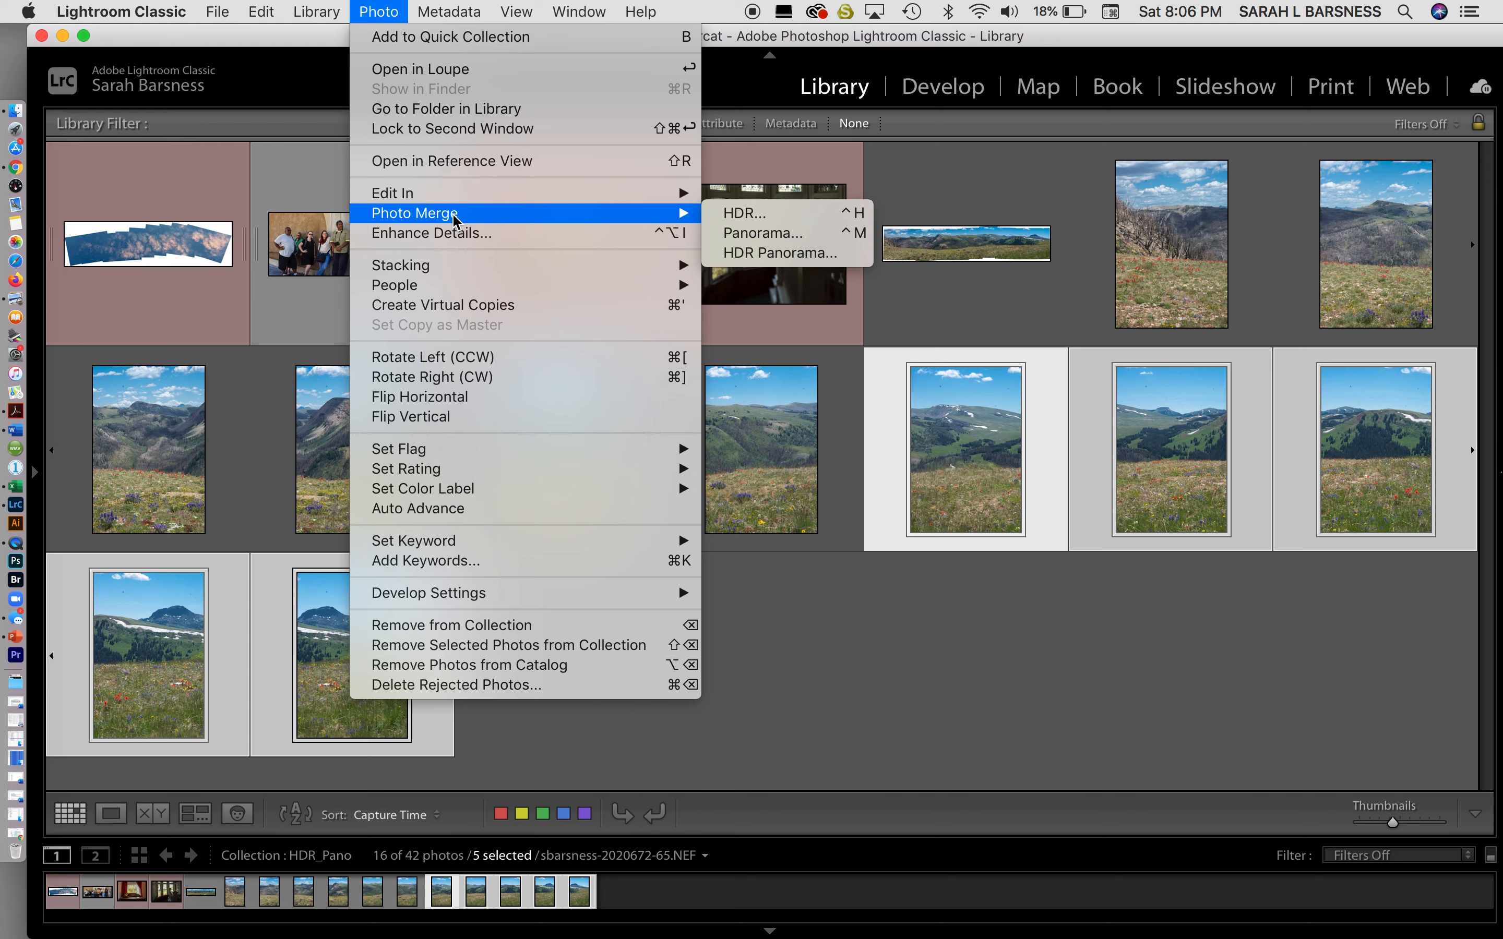
{"action": "left_click", "coordinate": [759, 233]}
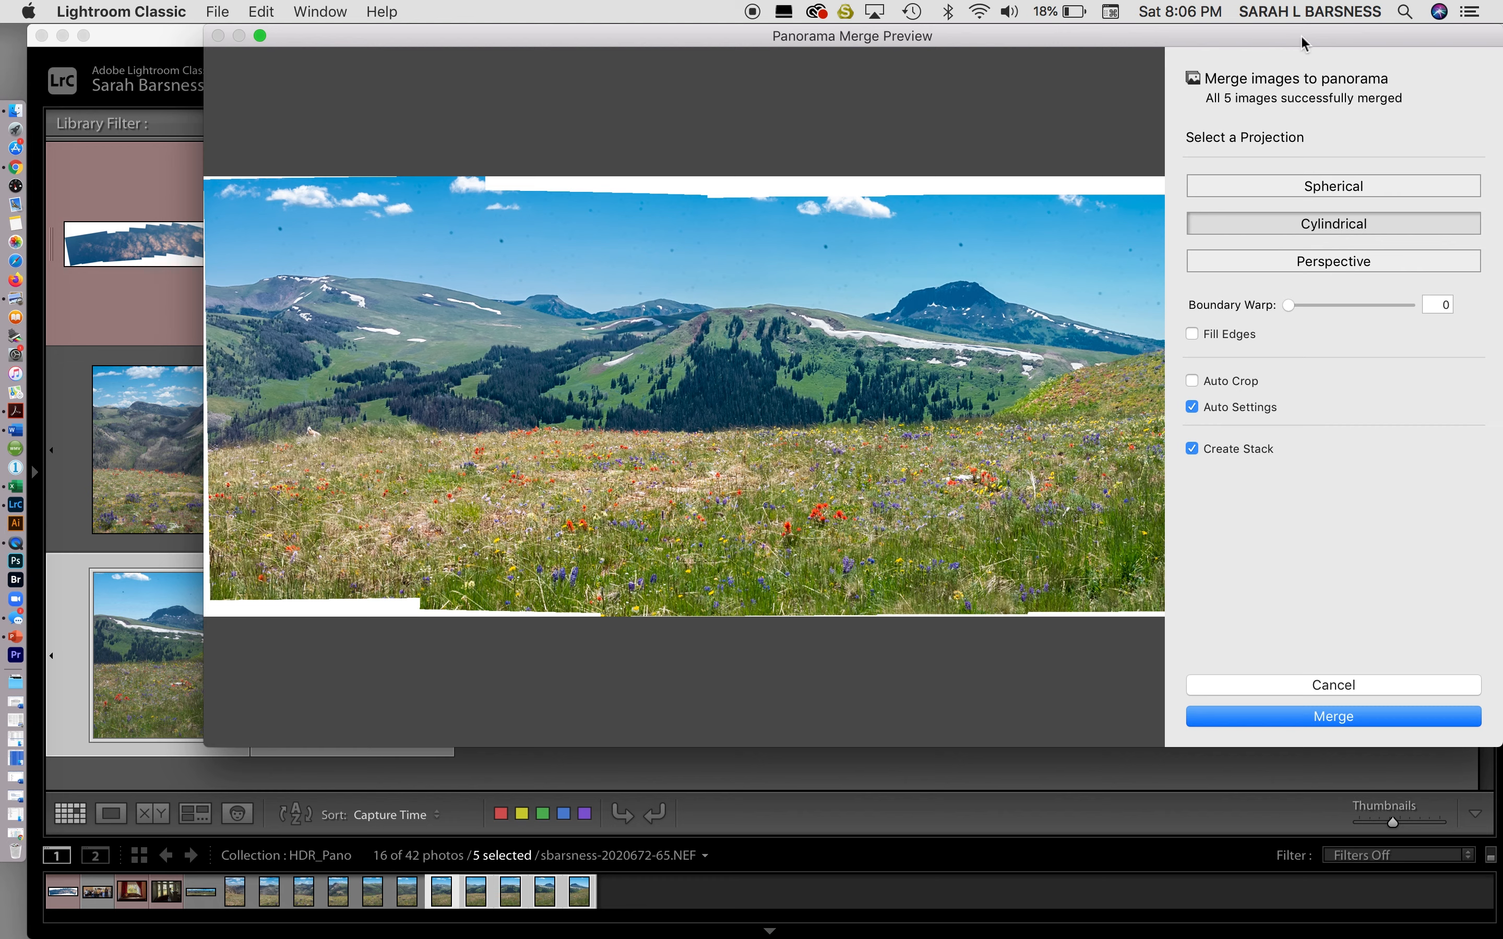
- Compare the Spherical and Perspective projections, settle on Cylindrical, and turn off Auto Settings for the panorama
{"action": "left_click", "coordinate": [1297, 185]}
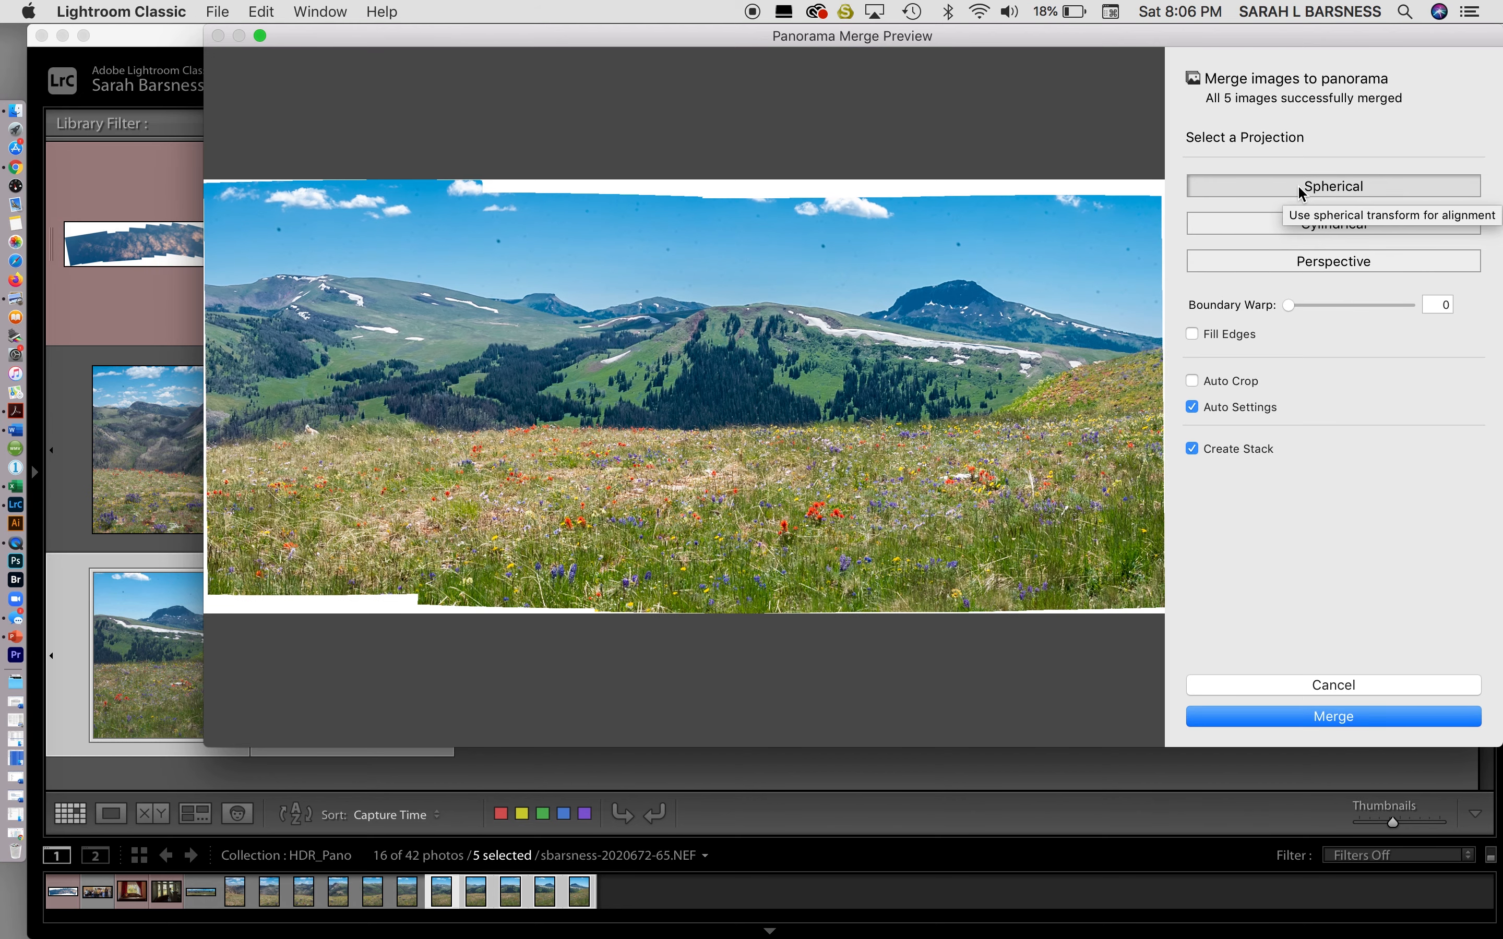
{"action": "left_click", "coordinate": [1290, 260]}
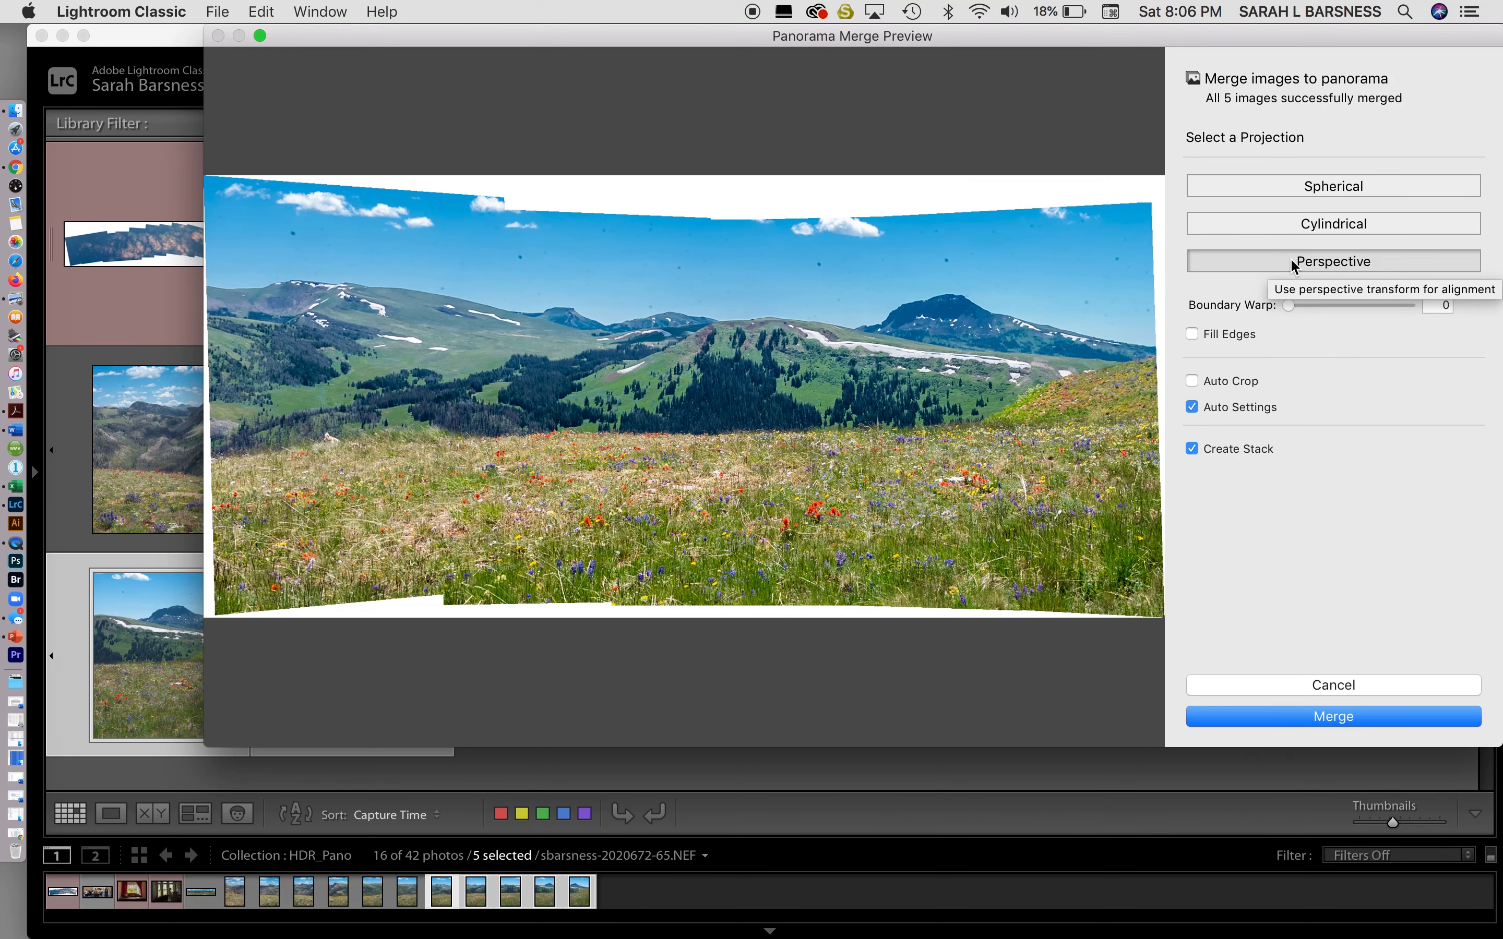
{"action": "left_click", "coordinate": [1297, 225]}
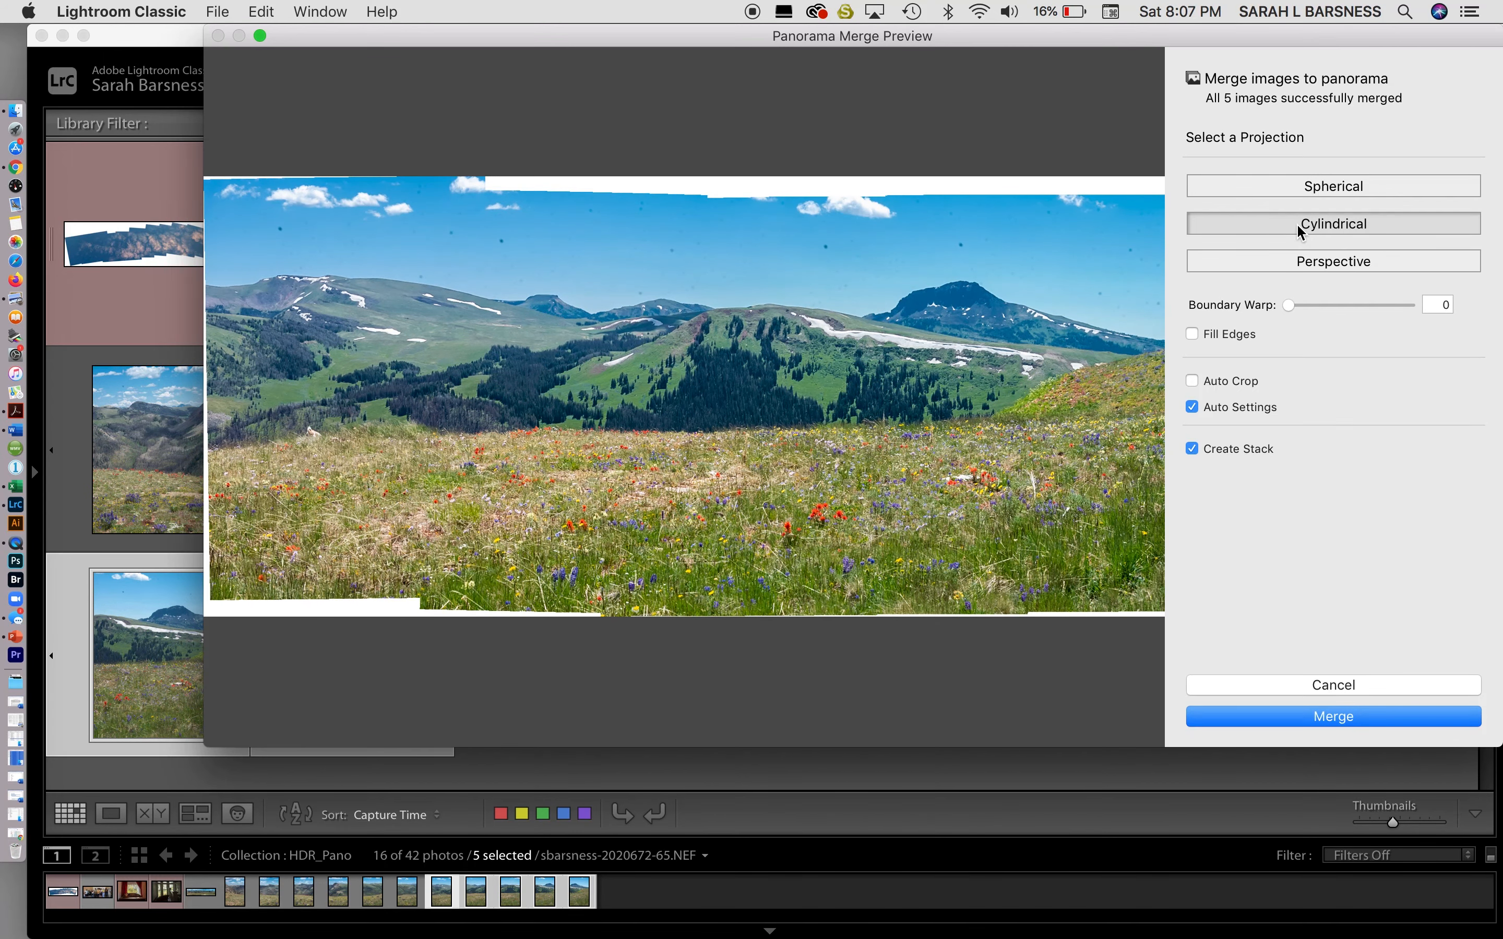
{"action": "left_click", "coordinate": [1193, 408]}
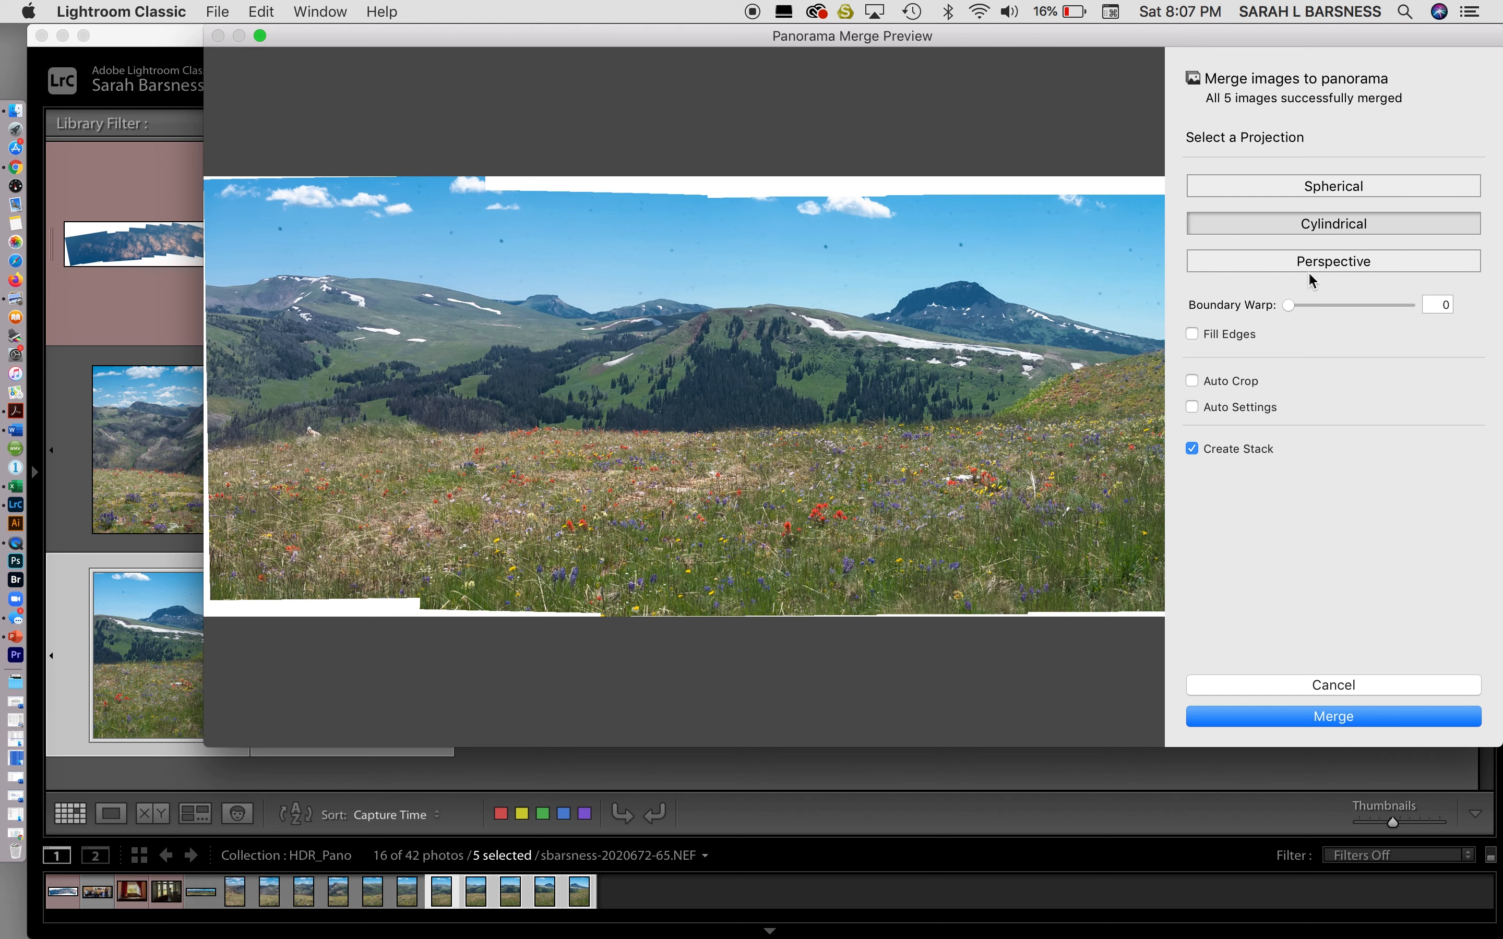
- Try a Boundary Warp of 86, Fill Edges and Auto Crop separately on the panorama preview, reverting each one
{"action": "left_click_drag", "start_coordinate": [1288, 309], "coordinate": [1391, 315]}
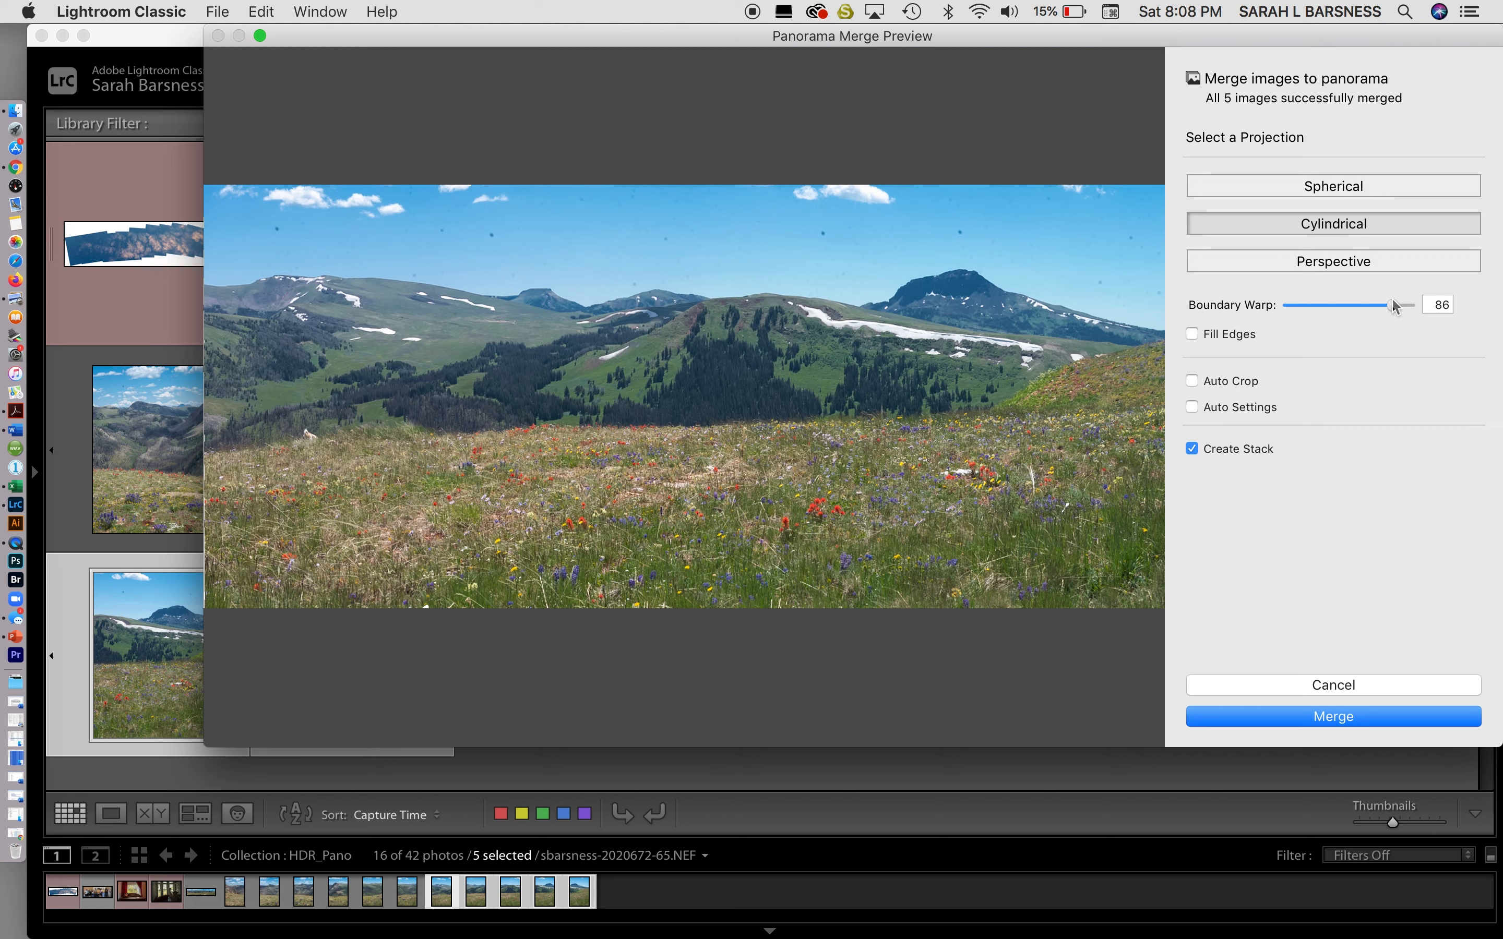
{"action": "double_click", "coordinate": [1391, 304]}
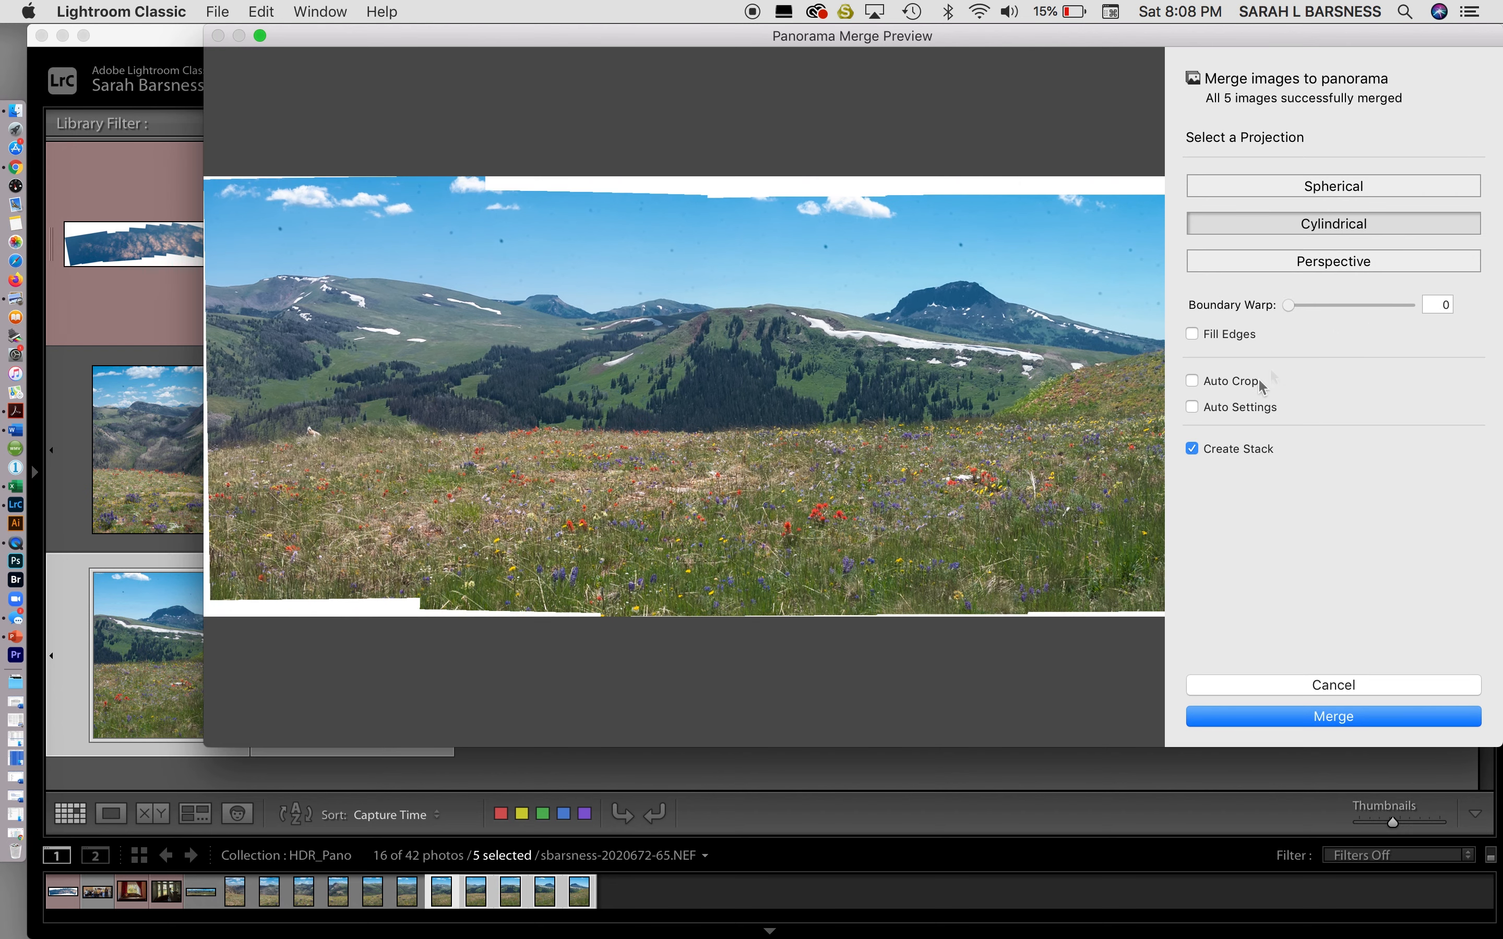
{"action": "left_click", "coordinate": [1192, 335]}
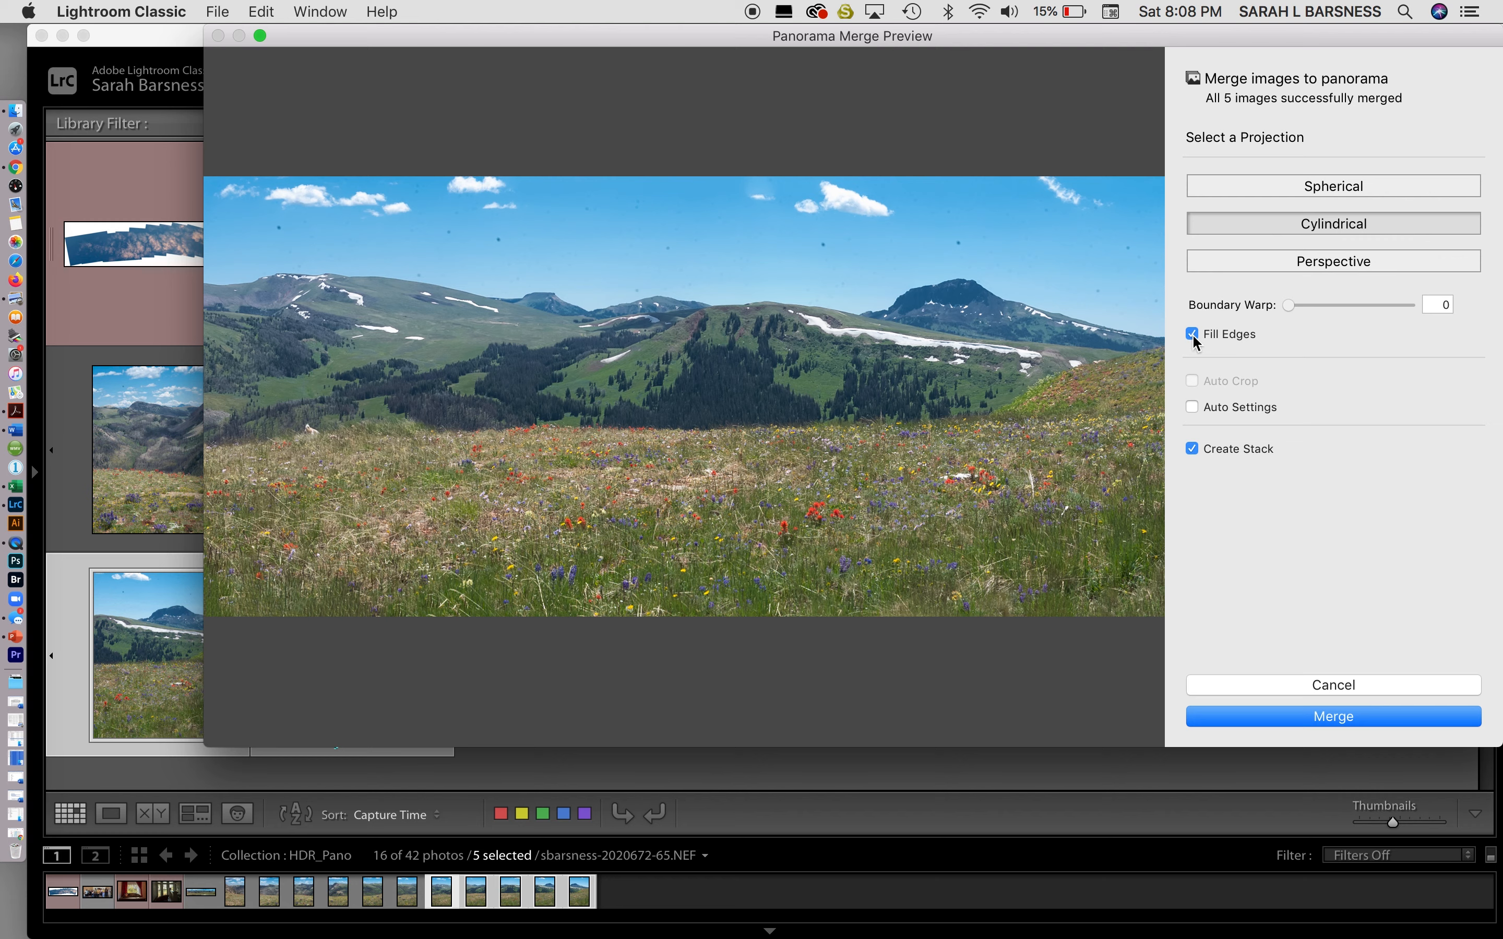
{"action": "left_click", "coordinate": [1193, 337]}
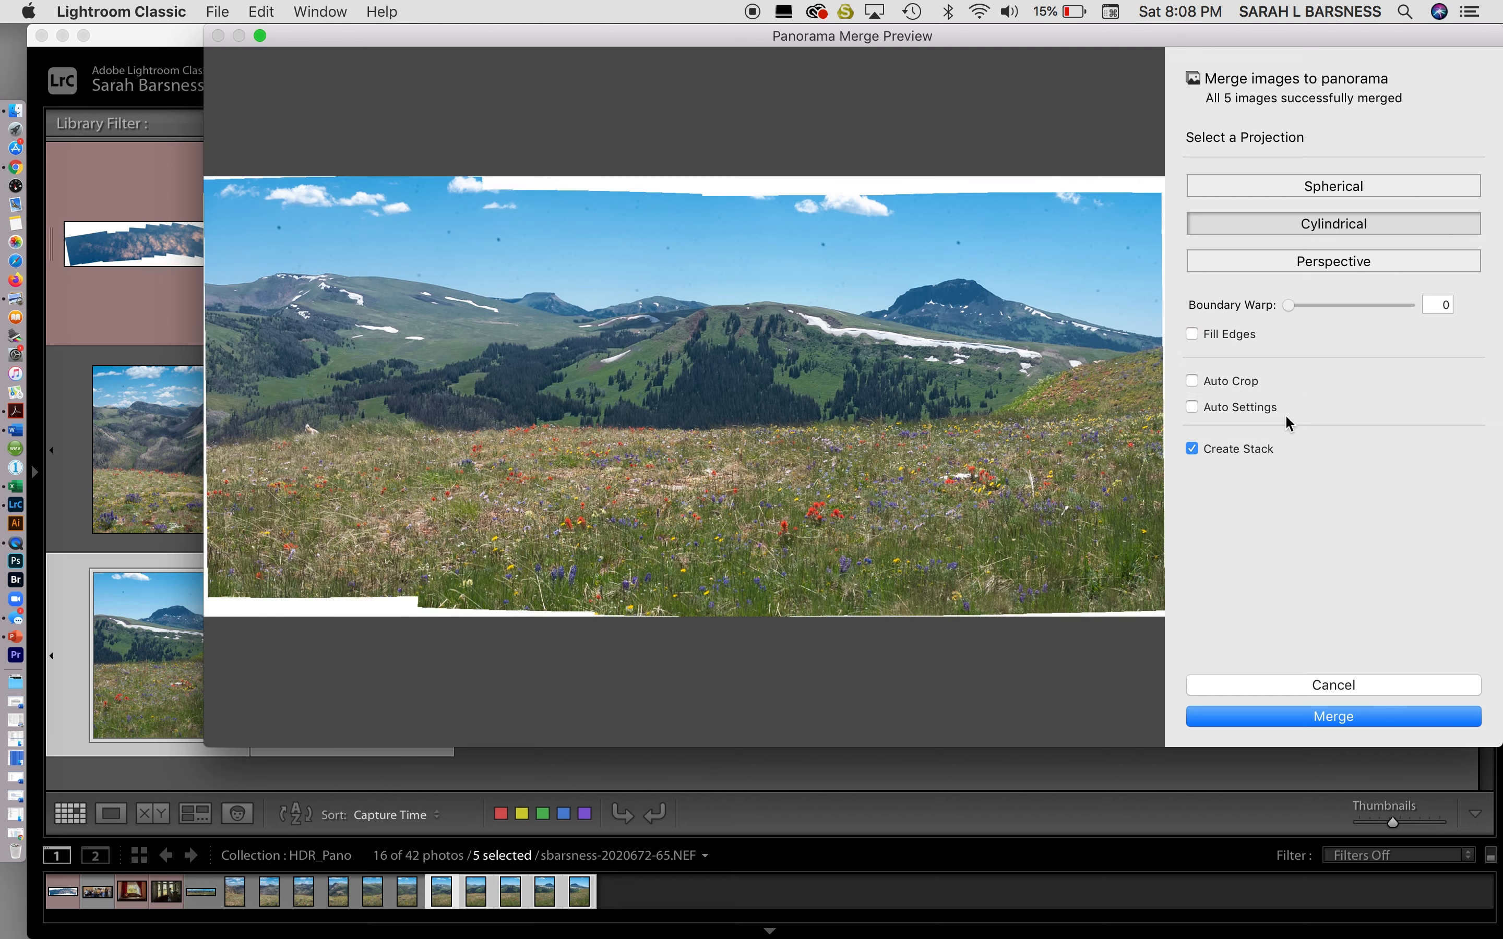
{"action": "left_click", "coordinate": [1192, 381]}
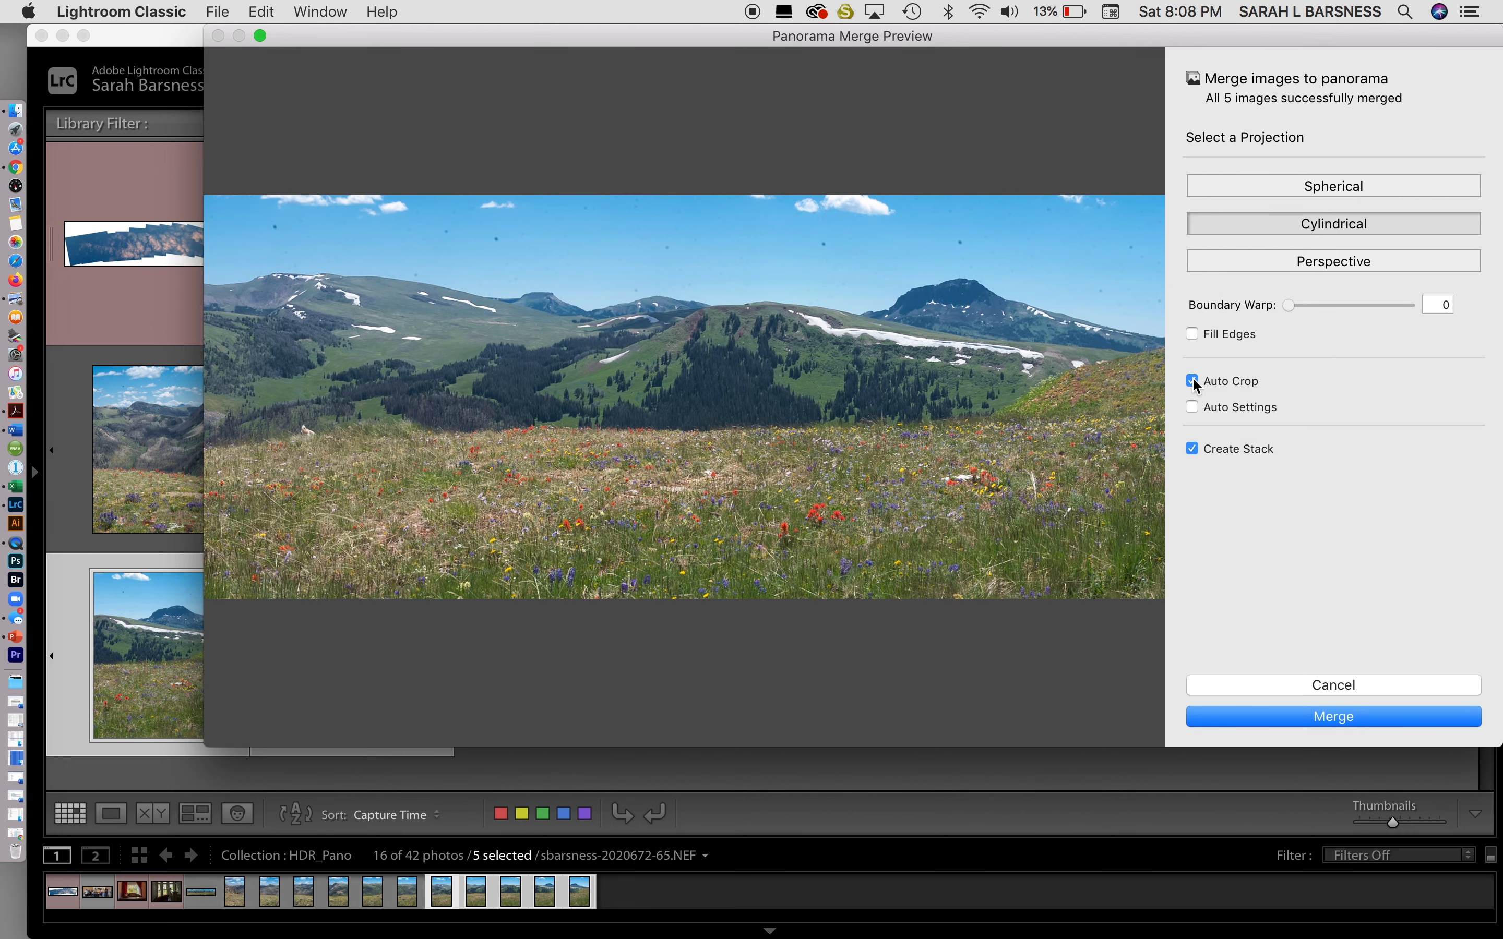
{"action": "left_click", "coordinate": [1193, 381]}
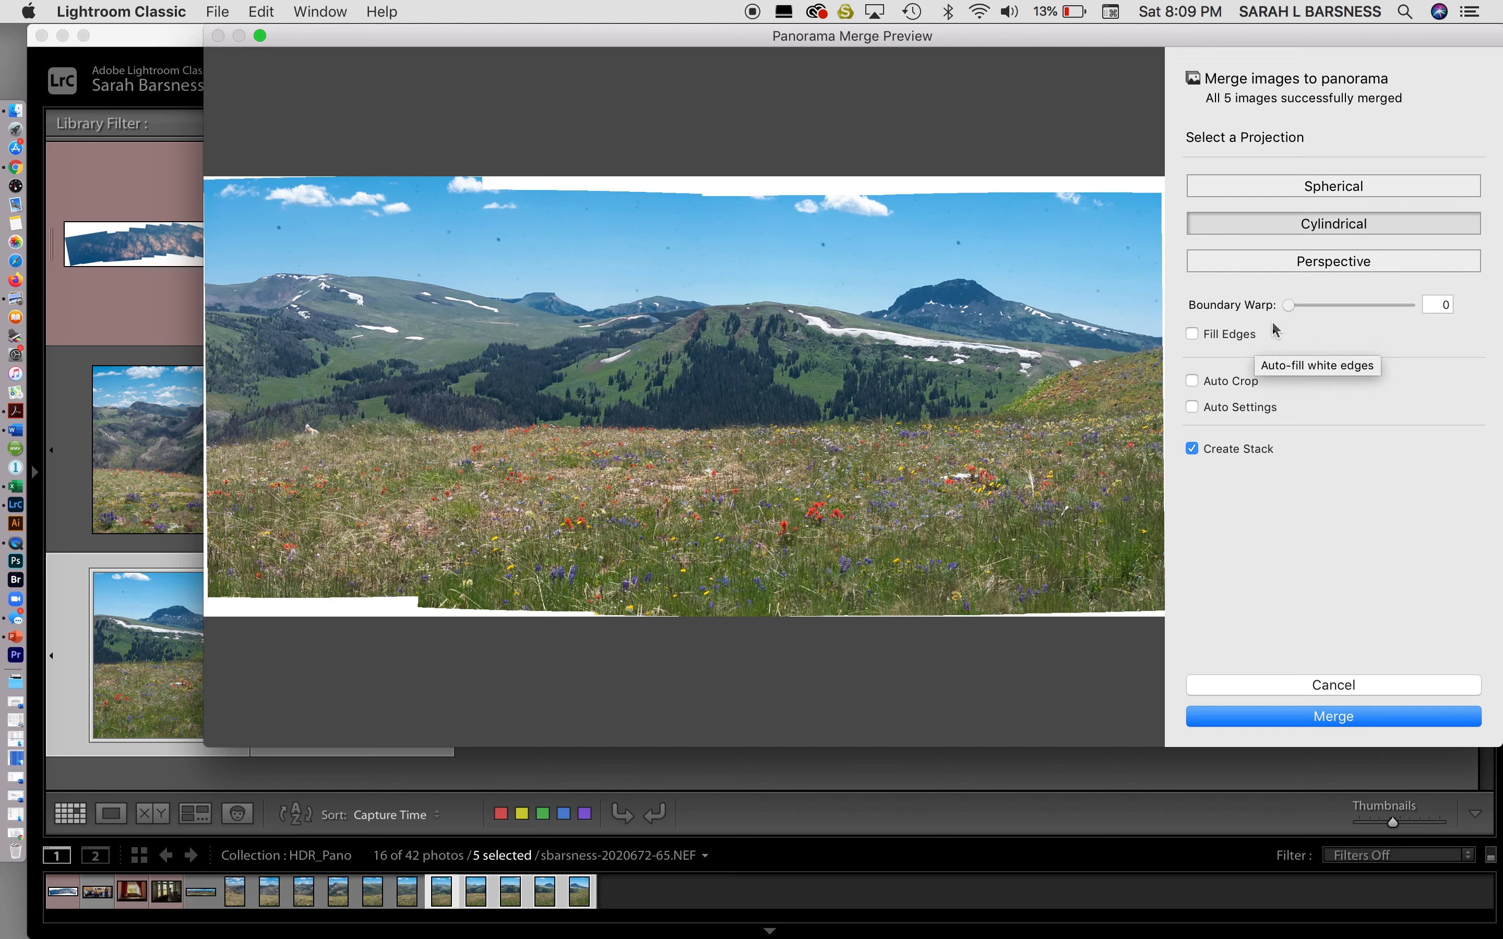
- Set the panorama's Boundary Warp to 81 and merge the five frames with Create Stack enabled
{"action": "left_click_drag", "start_coordinate": [1287, 306], "coordinate": [1389, 309]}
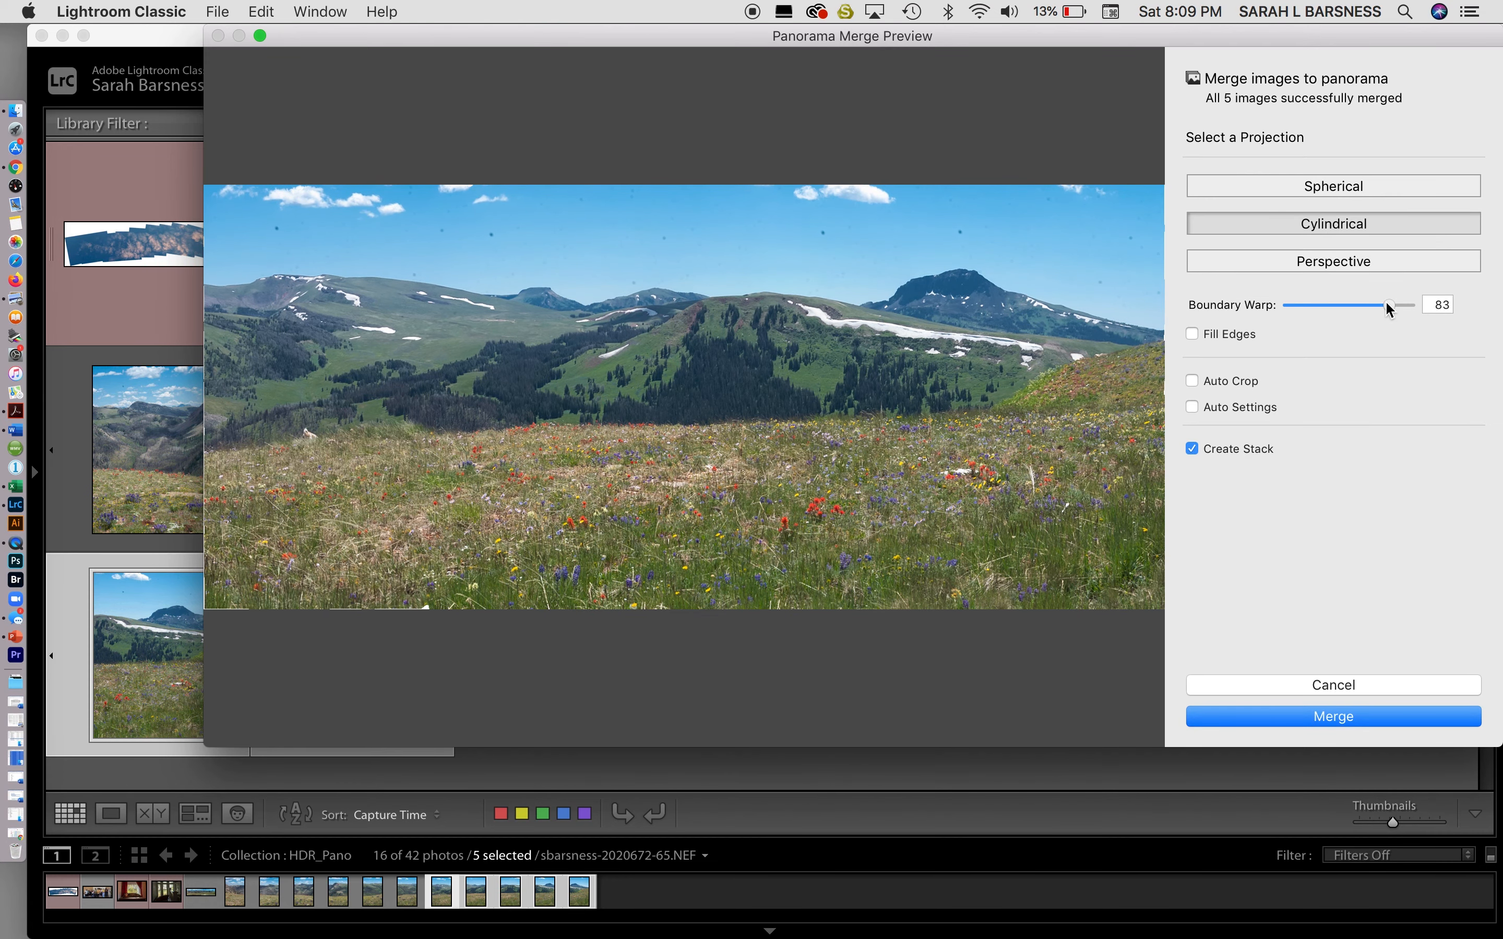
{"action": "left_click_drag", "start_coordinate": [1389, 309], "coordinate": [1386, 307]}
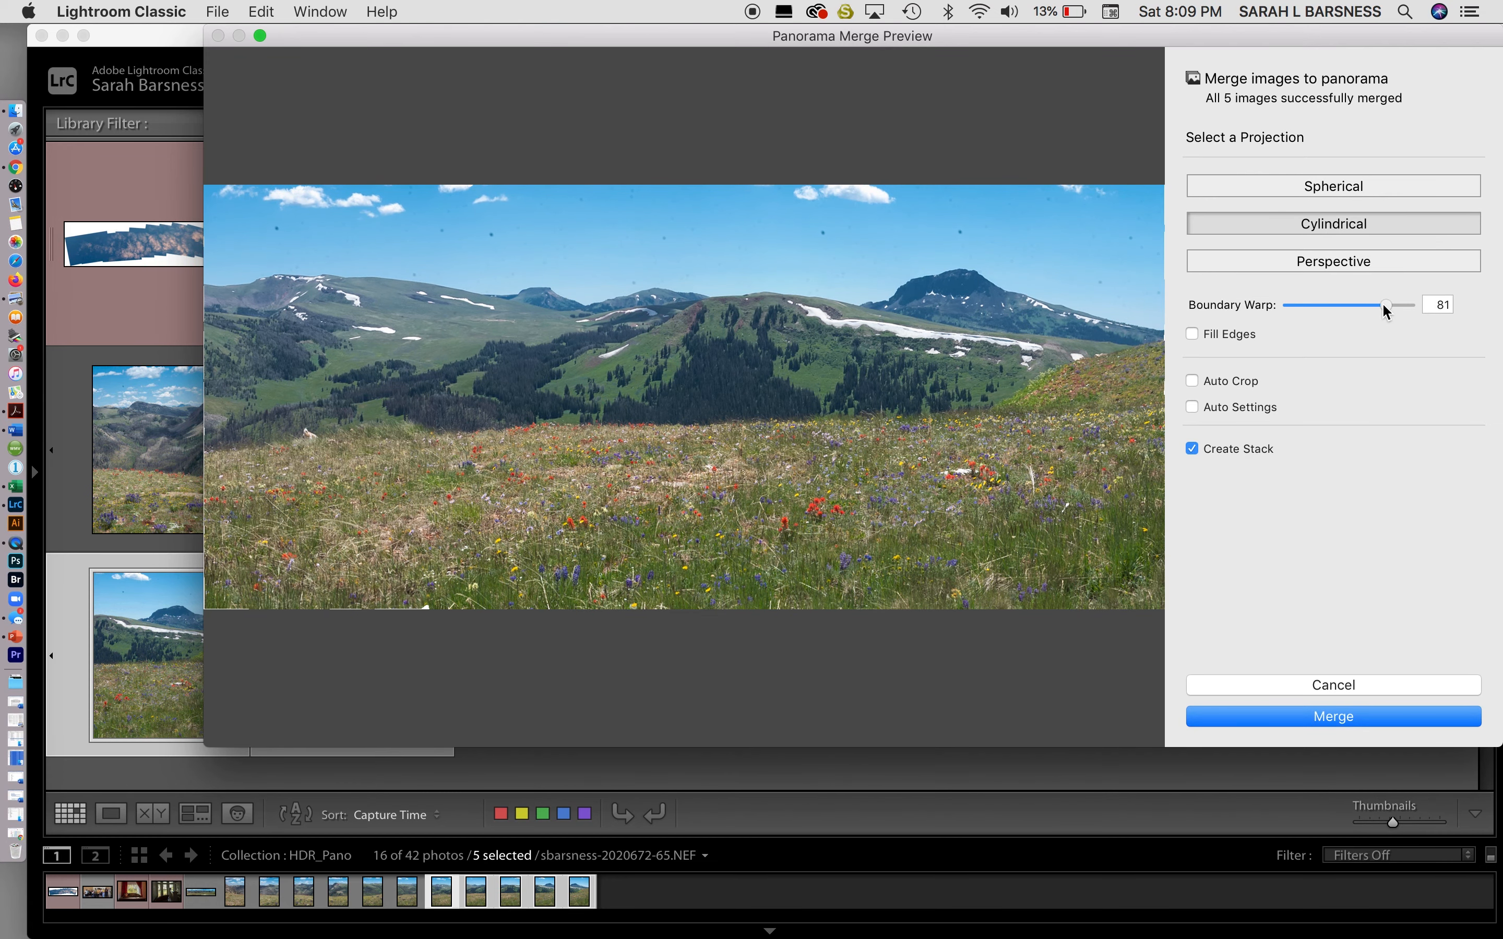
{"action": "left_click", "coordinate": [1336, 716]}
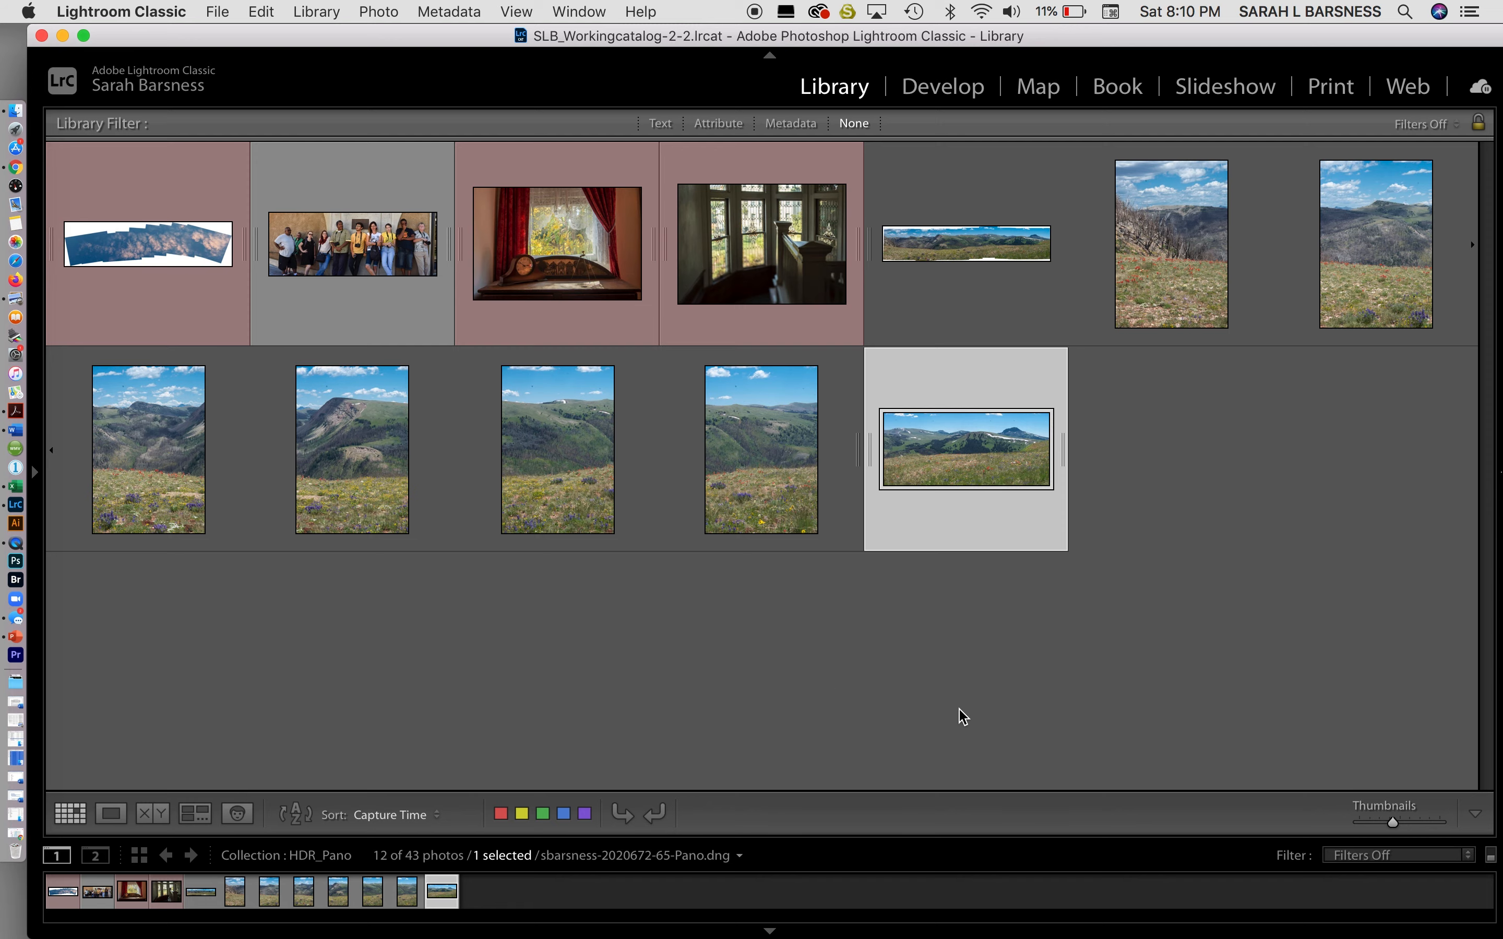
- Inspect the newly merged mountain panorama full screen, zooming into the wildflower meadow and back out before closing the full-screen preview
{"action": "key", "text": "f"}
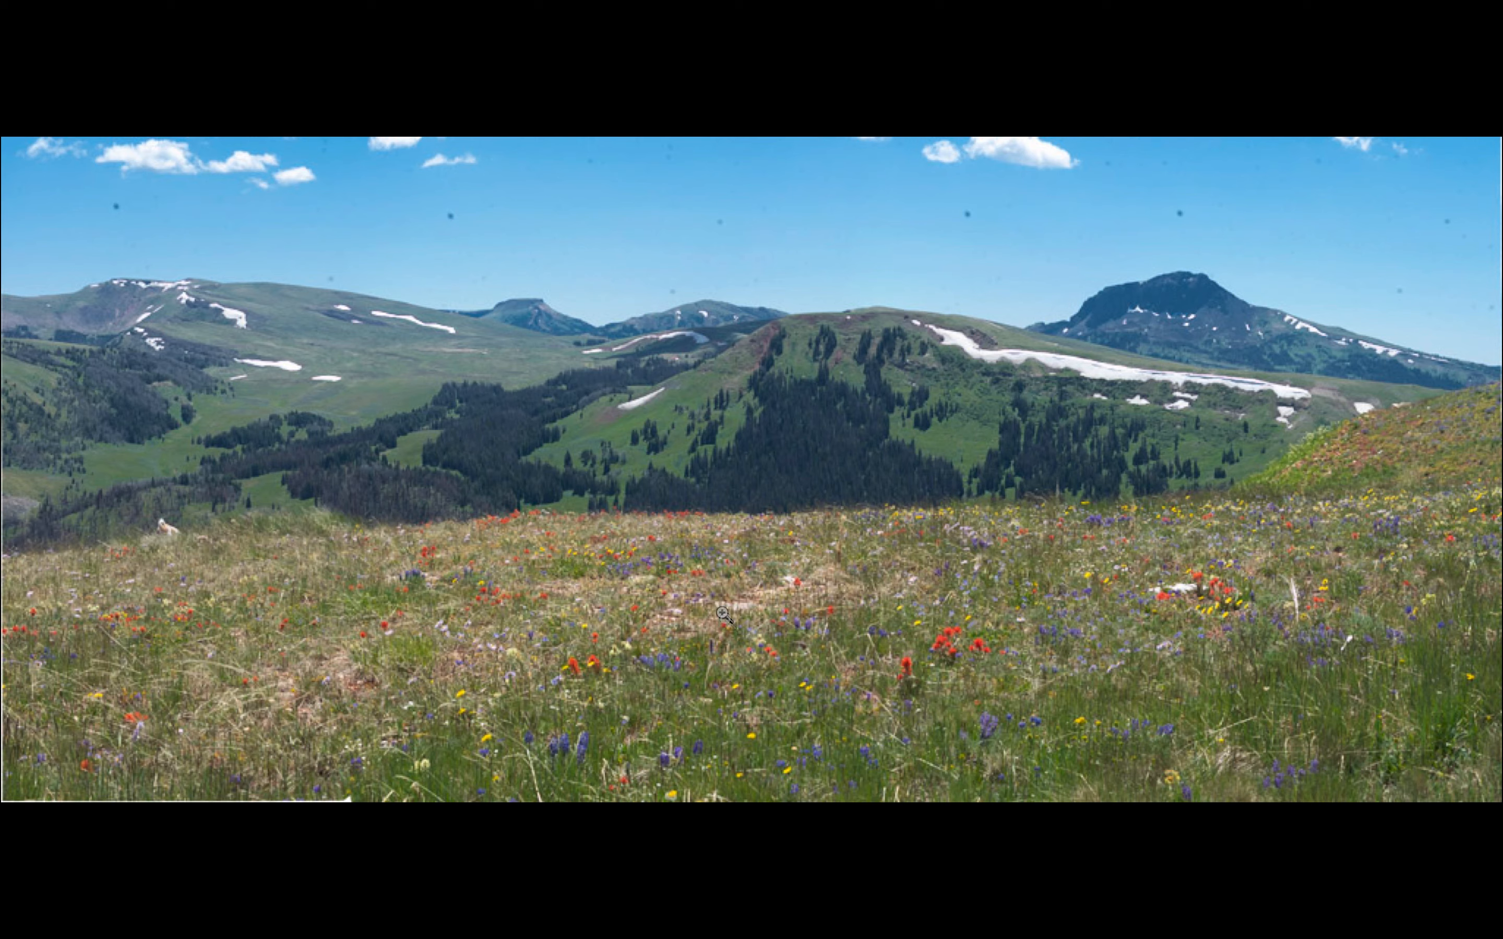
{"action": "left_click", "coordinate": [842, 635]}
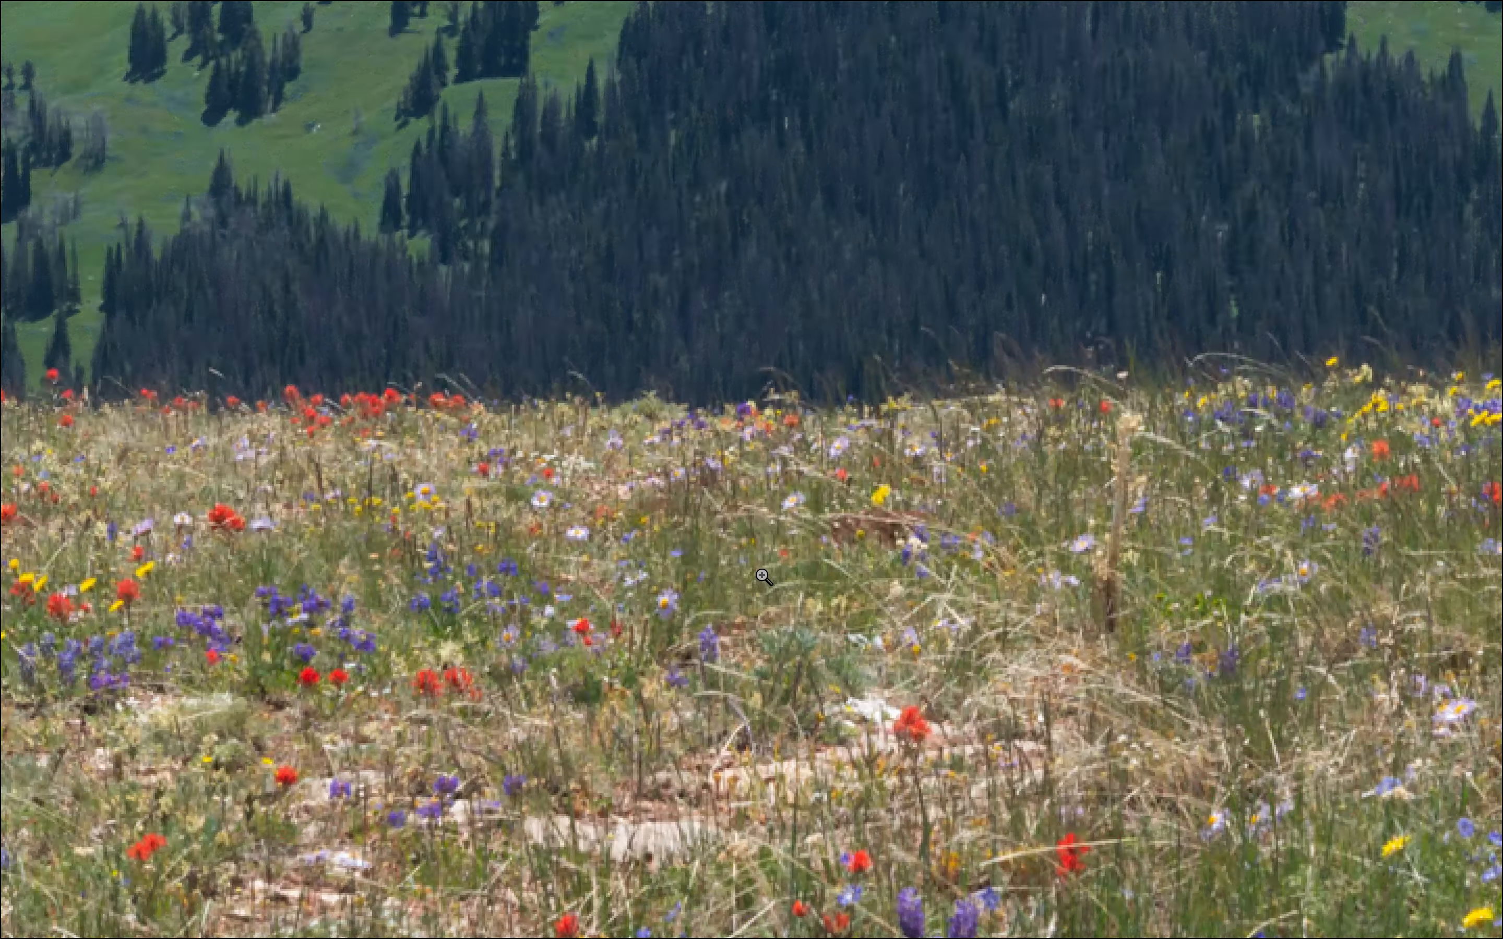
{"action": "left_click", "coordinate": [762, 577]}
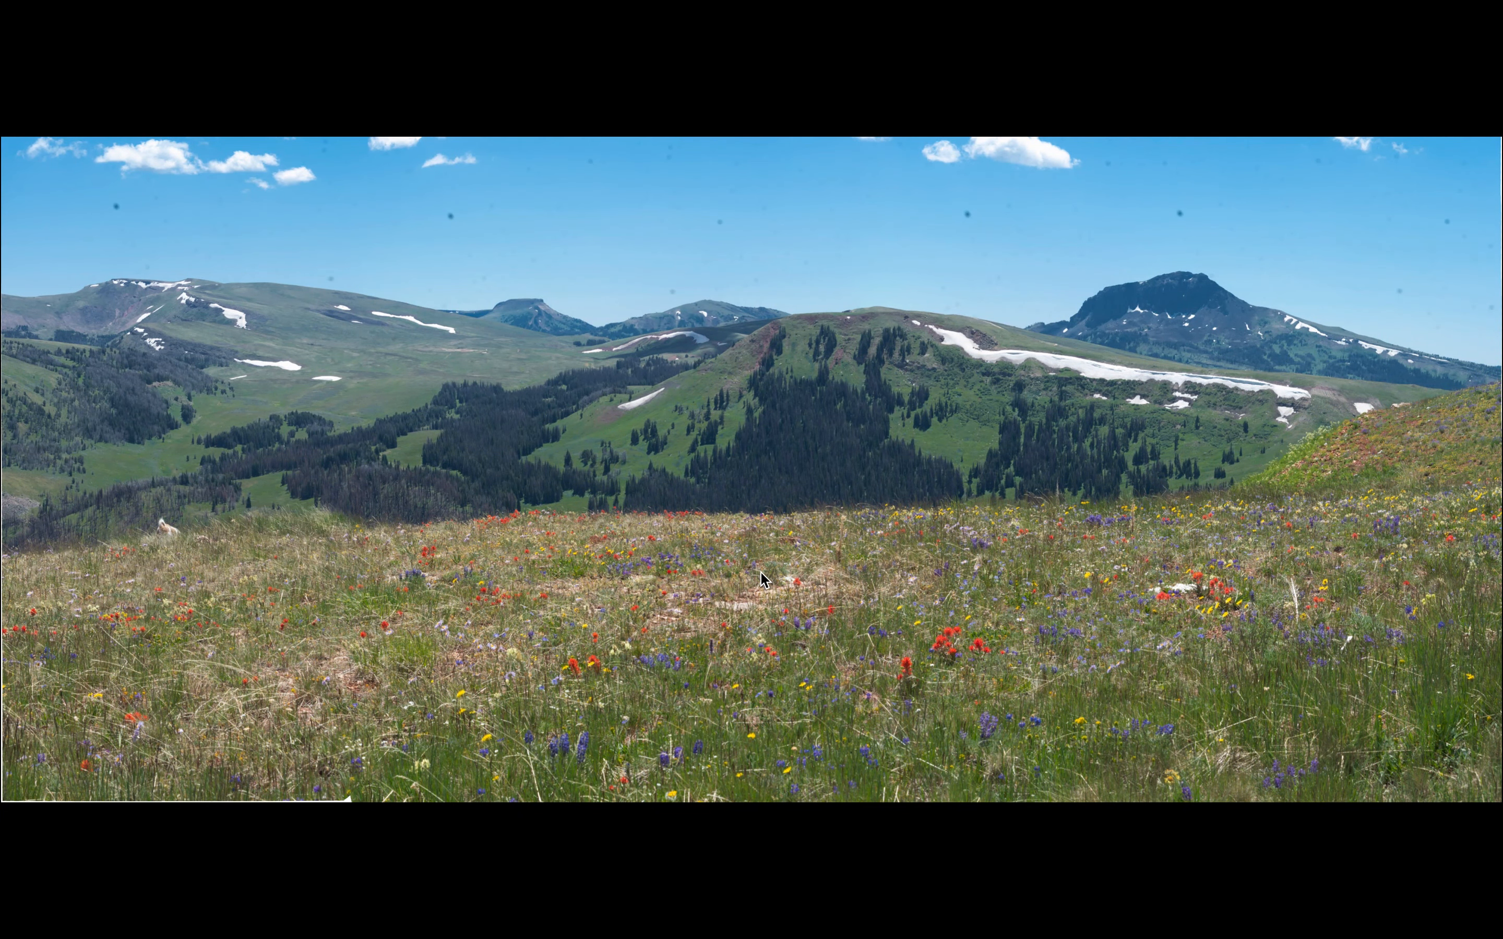
{"action": "key", "text": "Escape"}
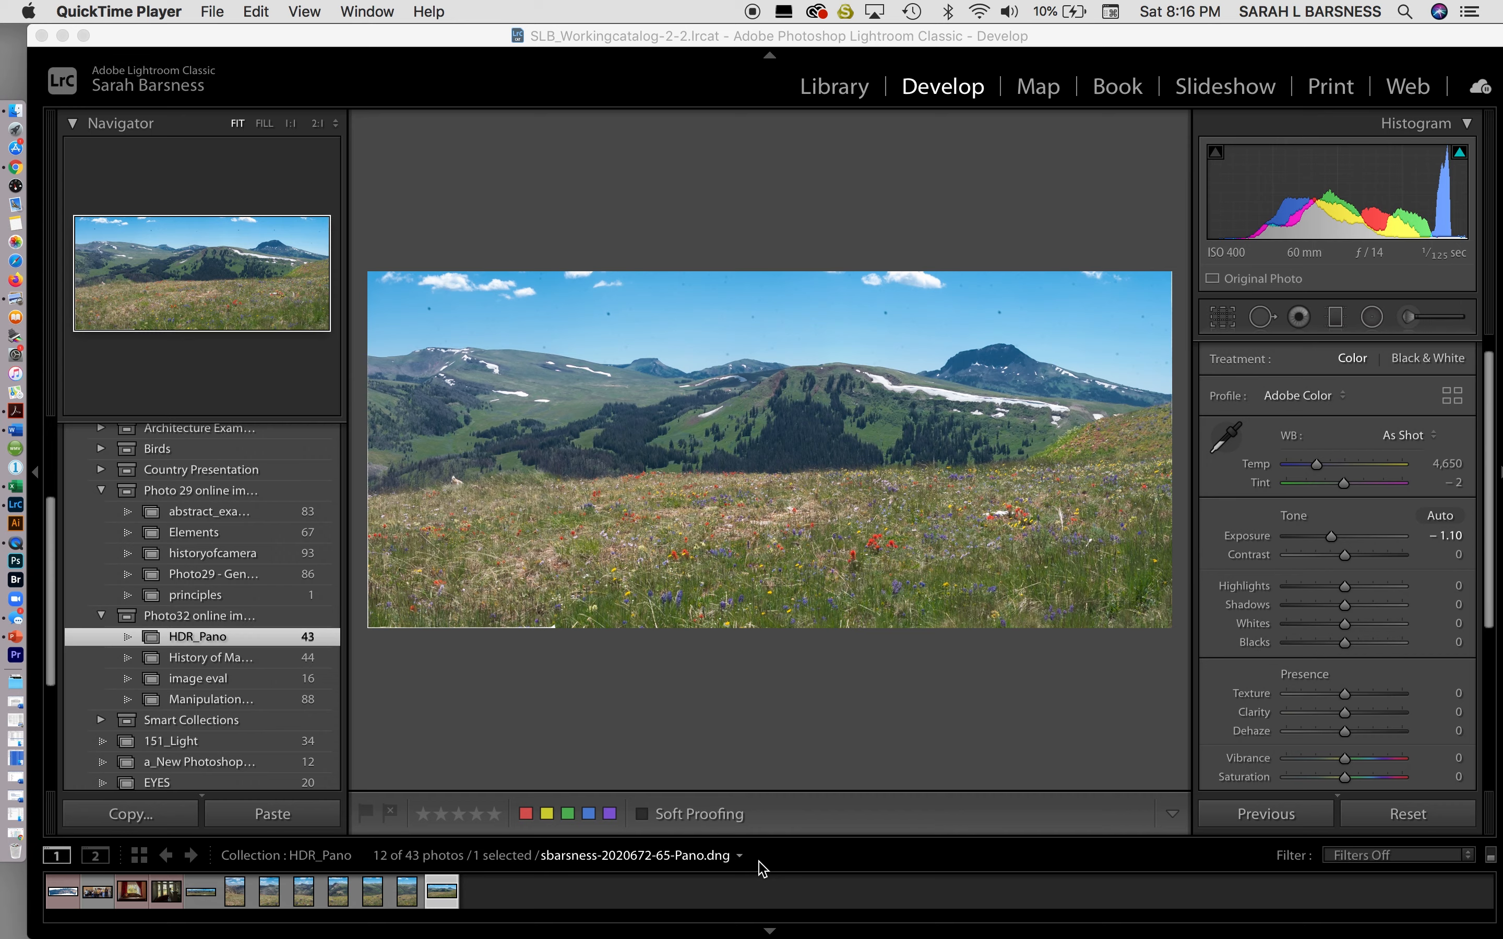
- Return to the photo grid and collapse the expanded mountain panorama stack
{"action": "left_click", "coordinate": [1024, 772]}
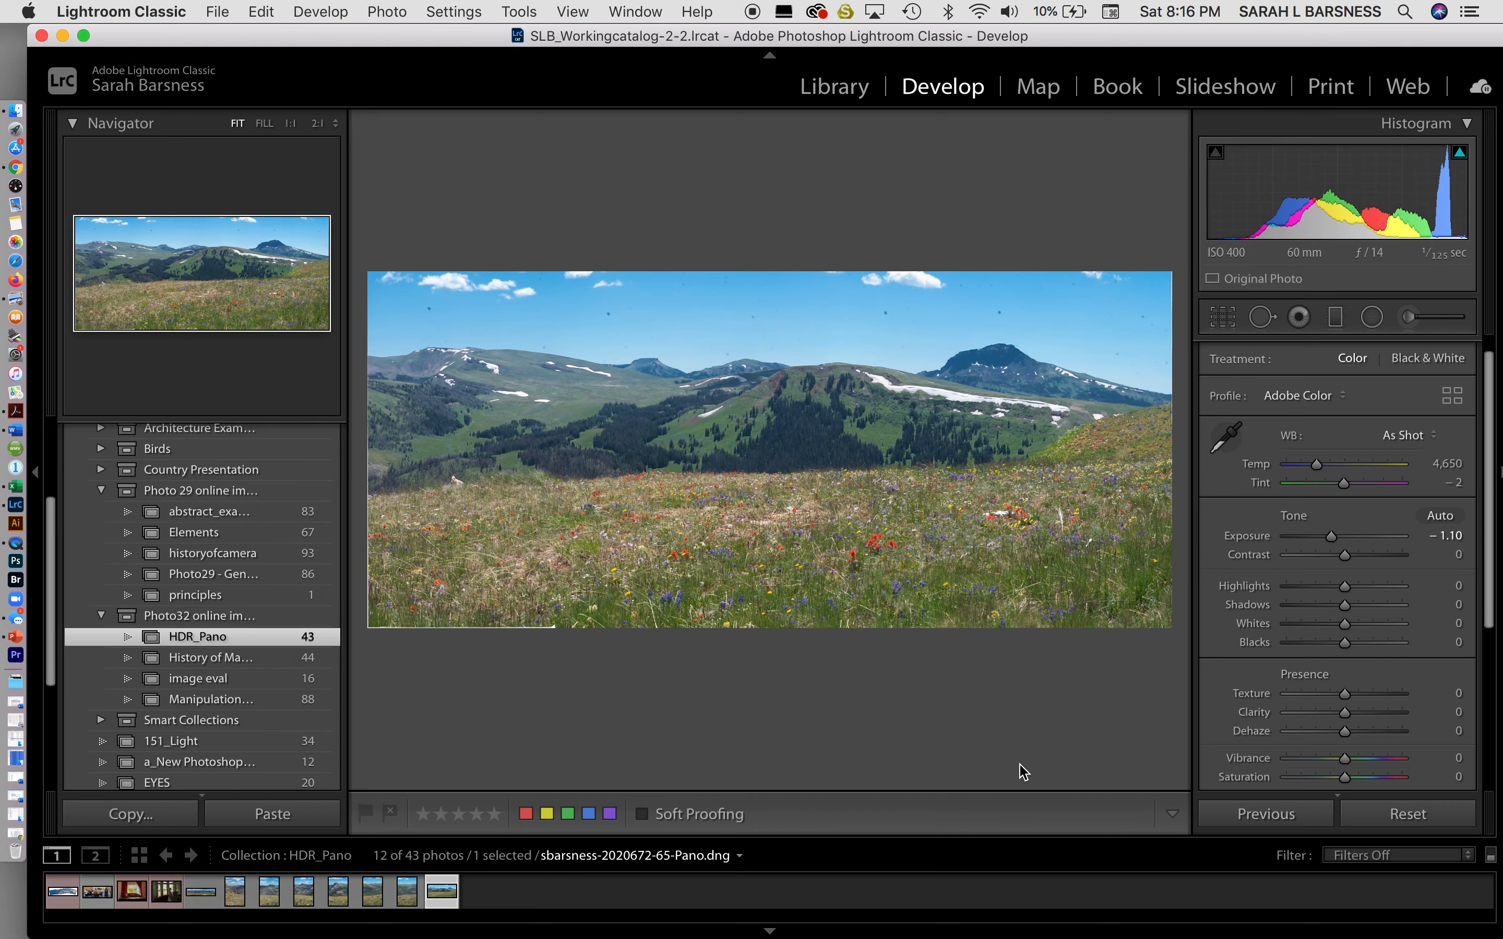
{"action": "key", "text": "g"}
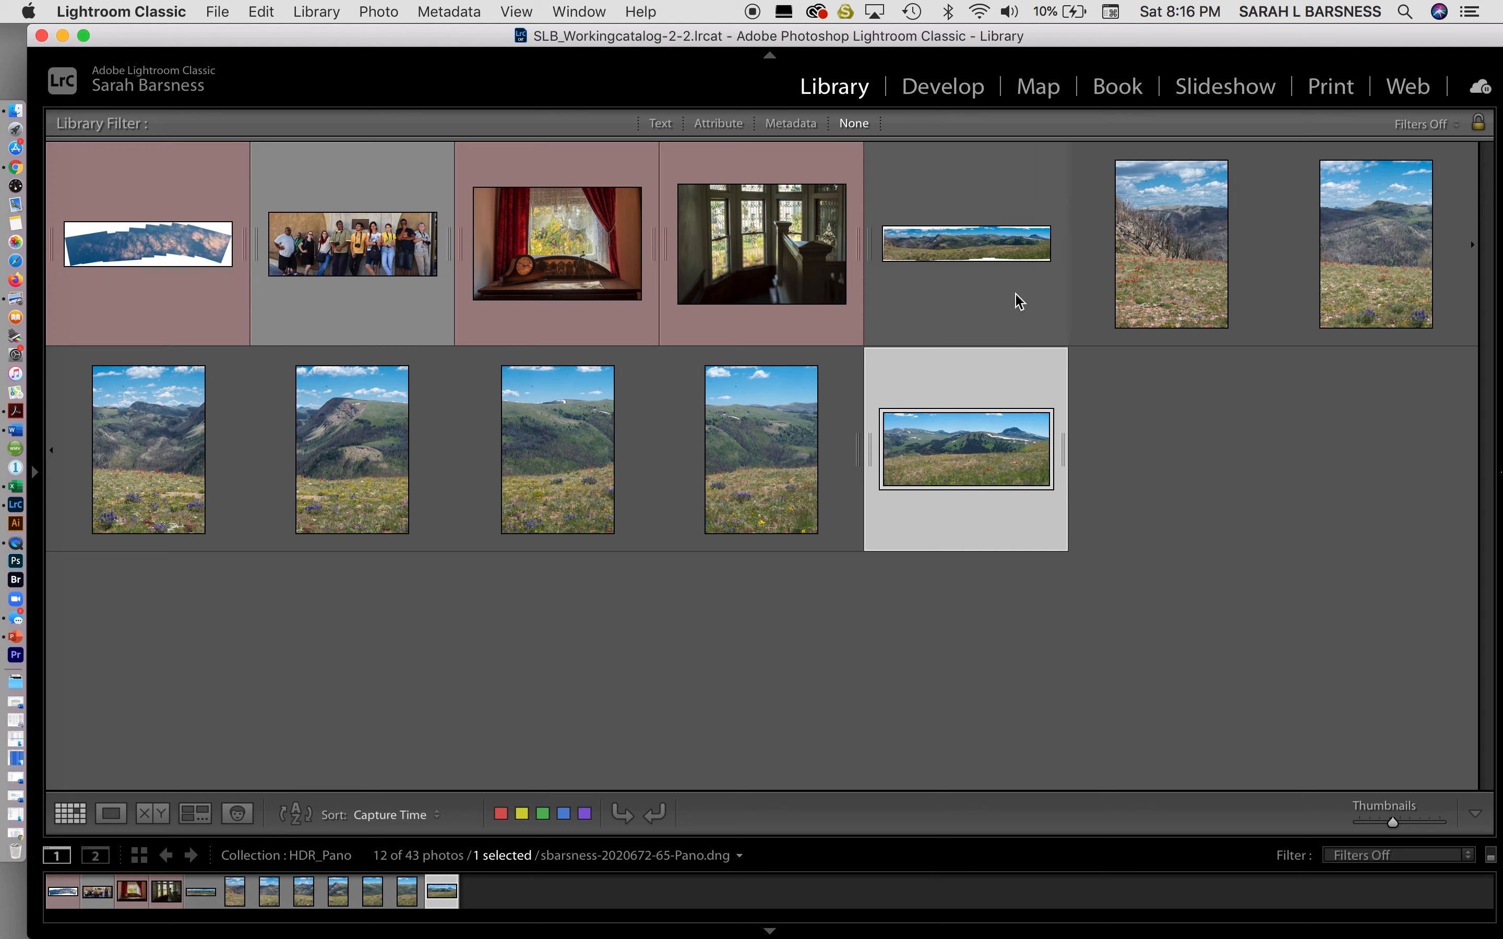
{"action": "left_click_drag", "start_coordinate": [957, 417], "coordinate": [865, 463]}
{"action": "left_click", "coordinate": [870, 254]}
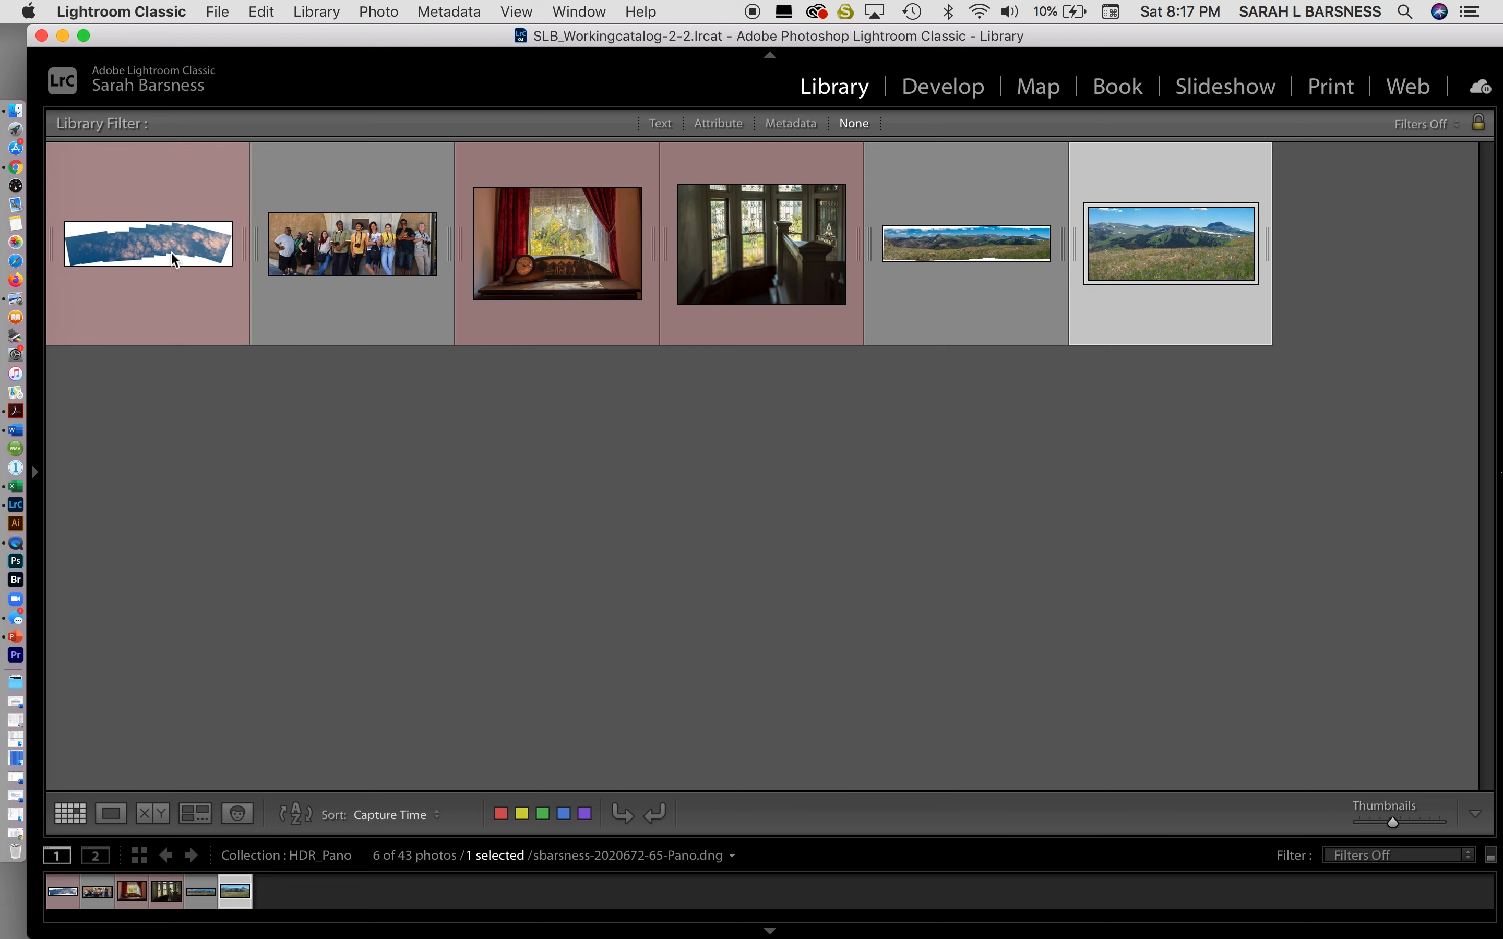
- View the first cloud panorama enlarged, return to the grid, and expand its stack with slightly larger thumbnails
{"action": "left_click", "coordinate": [152, 221]}
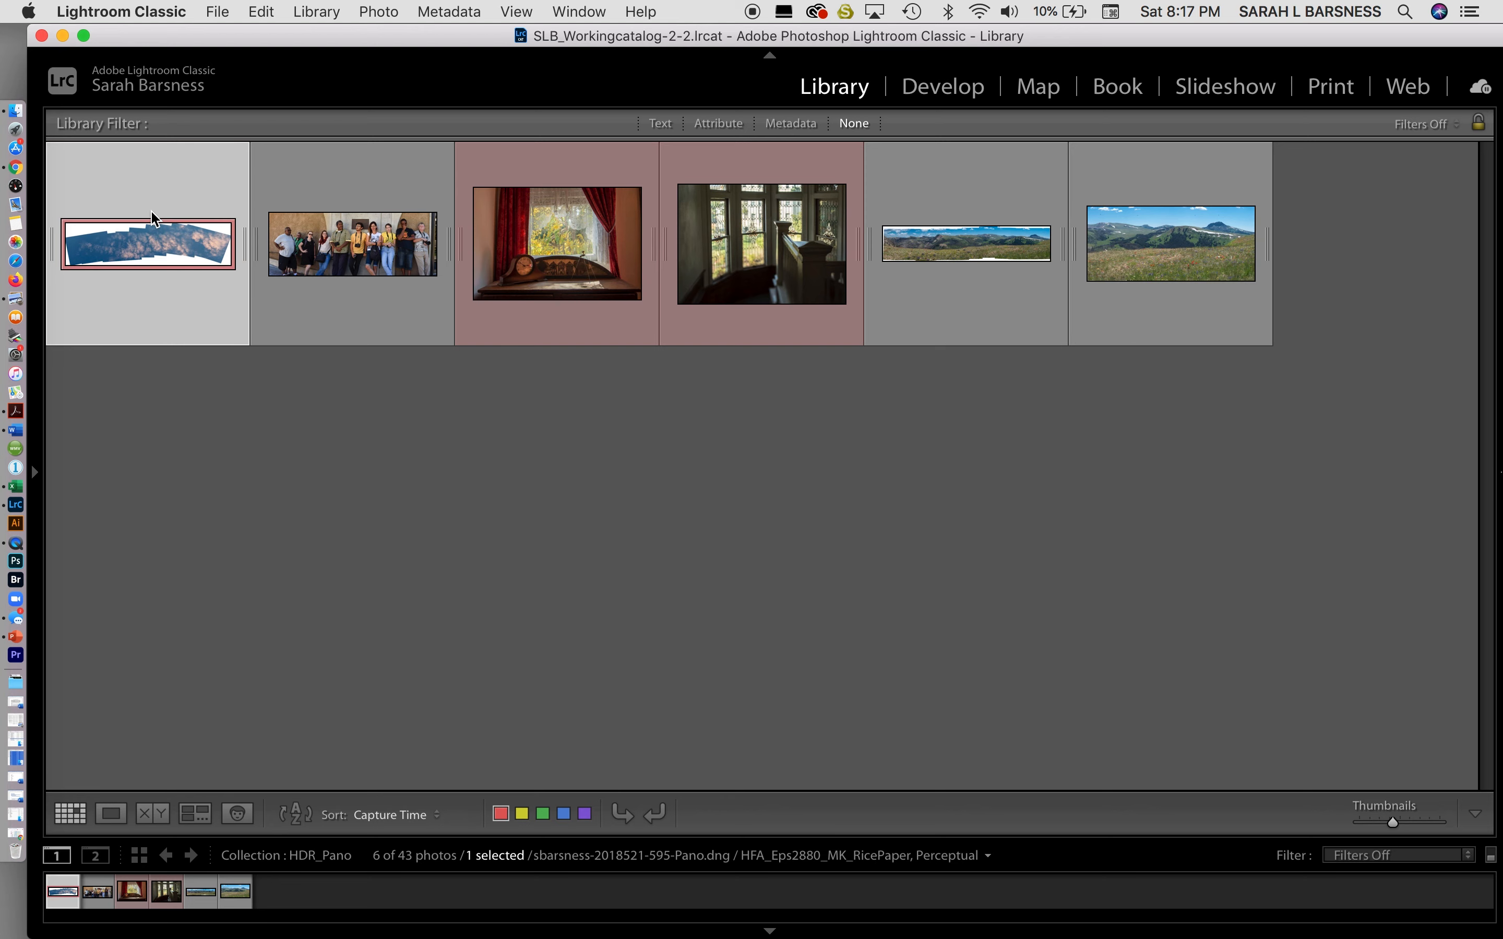
{"action": "double_click", "coordinate": [154, 220]}
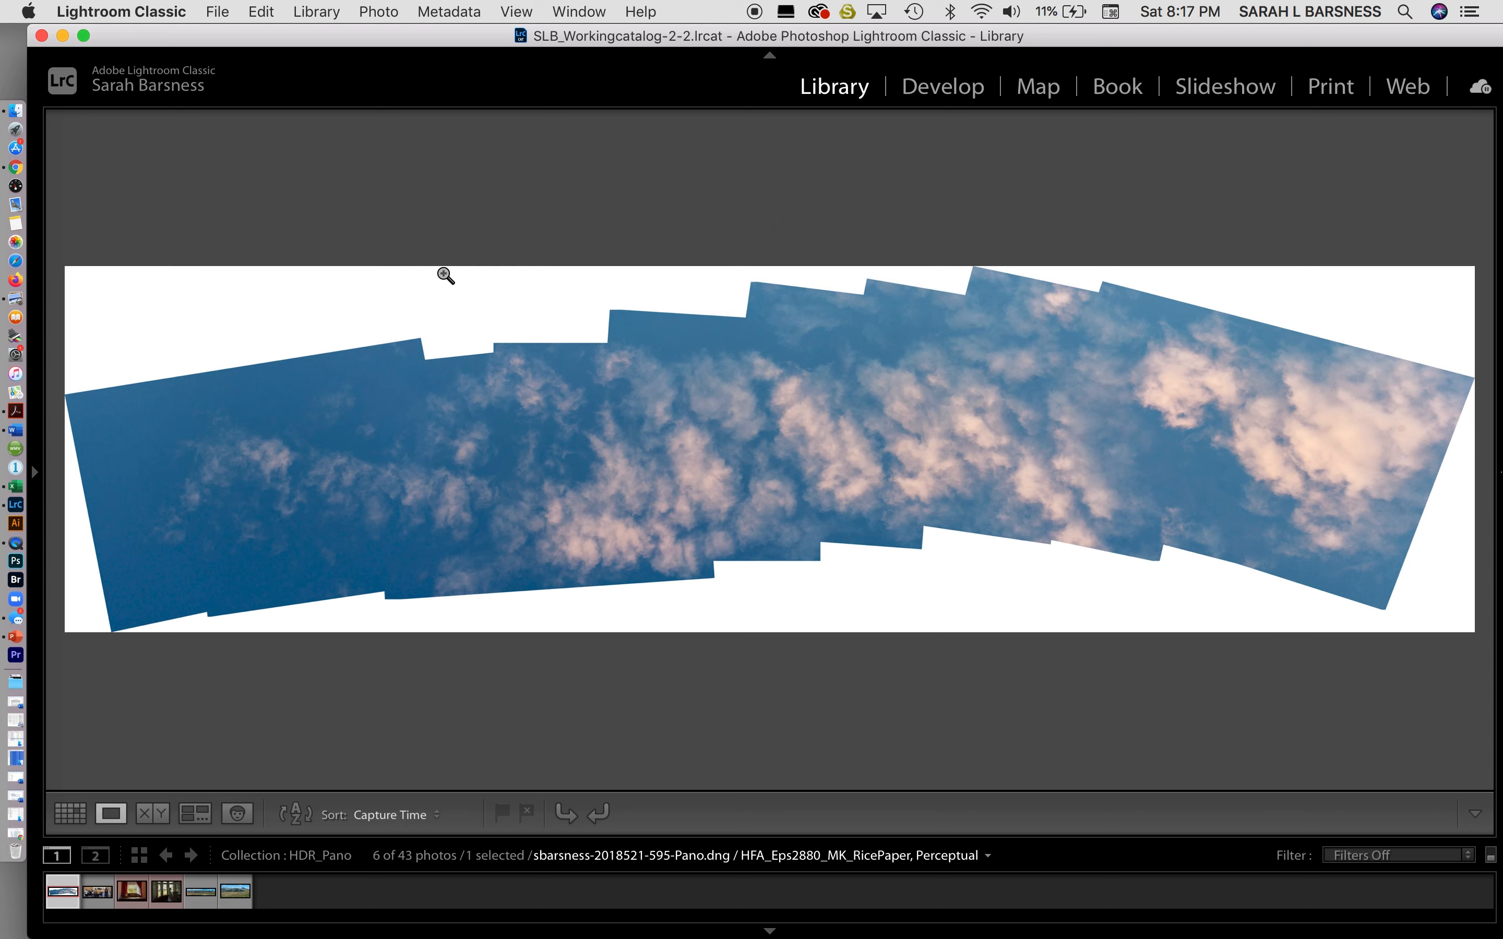
{"action": "key", "text": "g"}
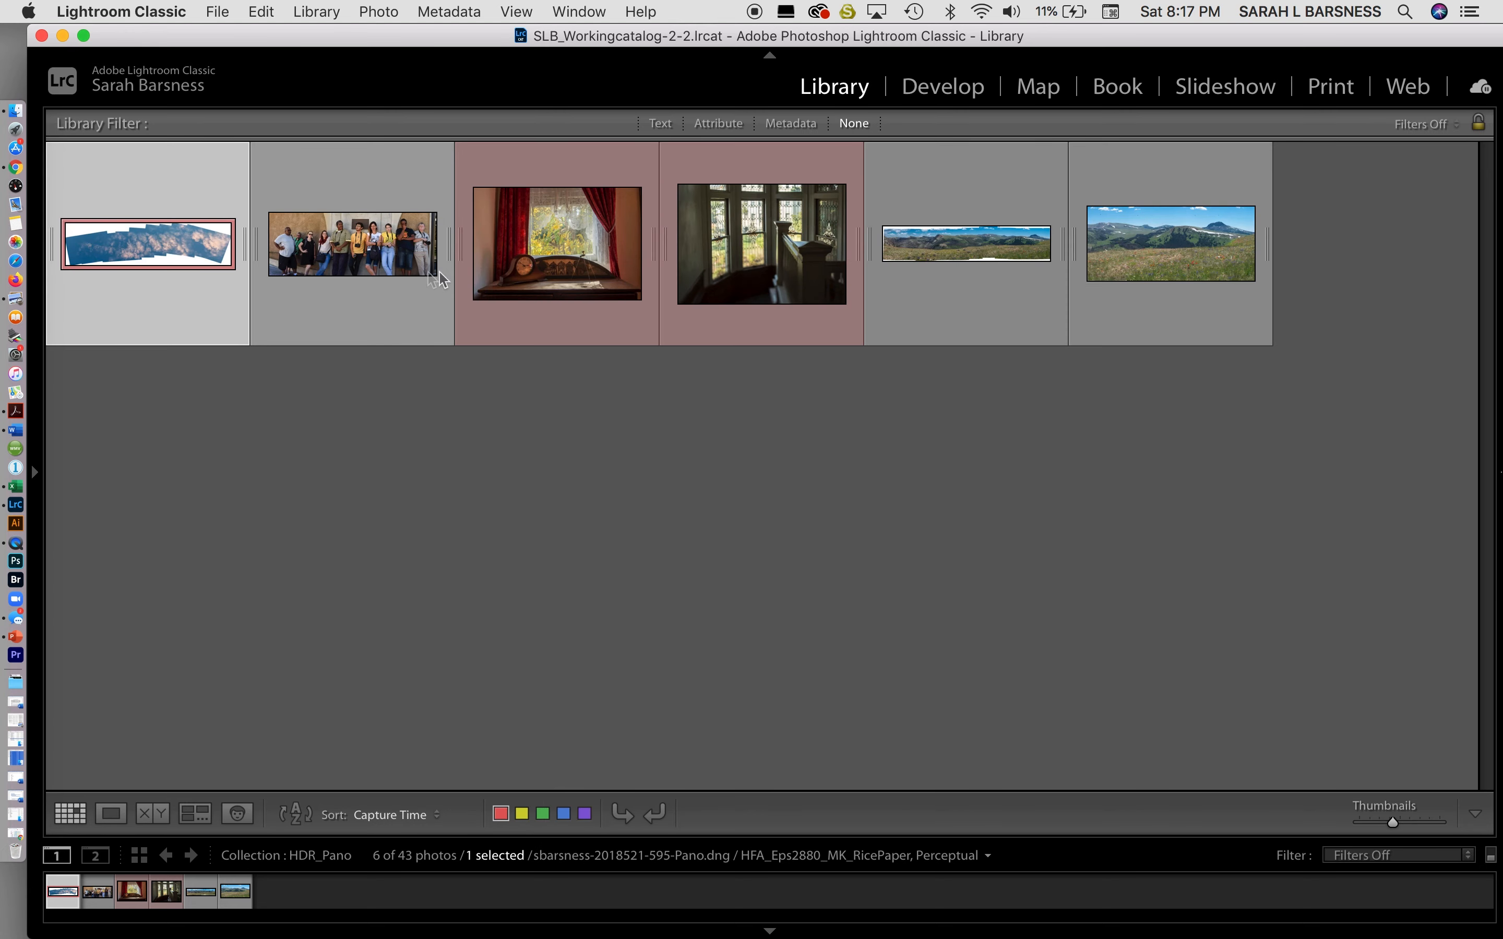
{"action": "left_click", "coordinate": [52, 248]}
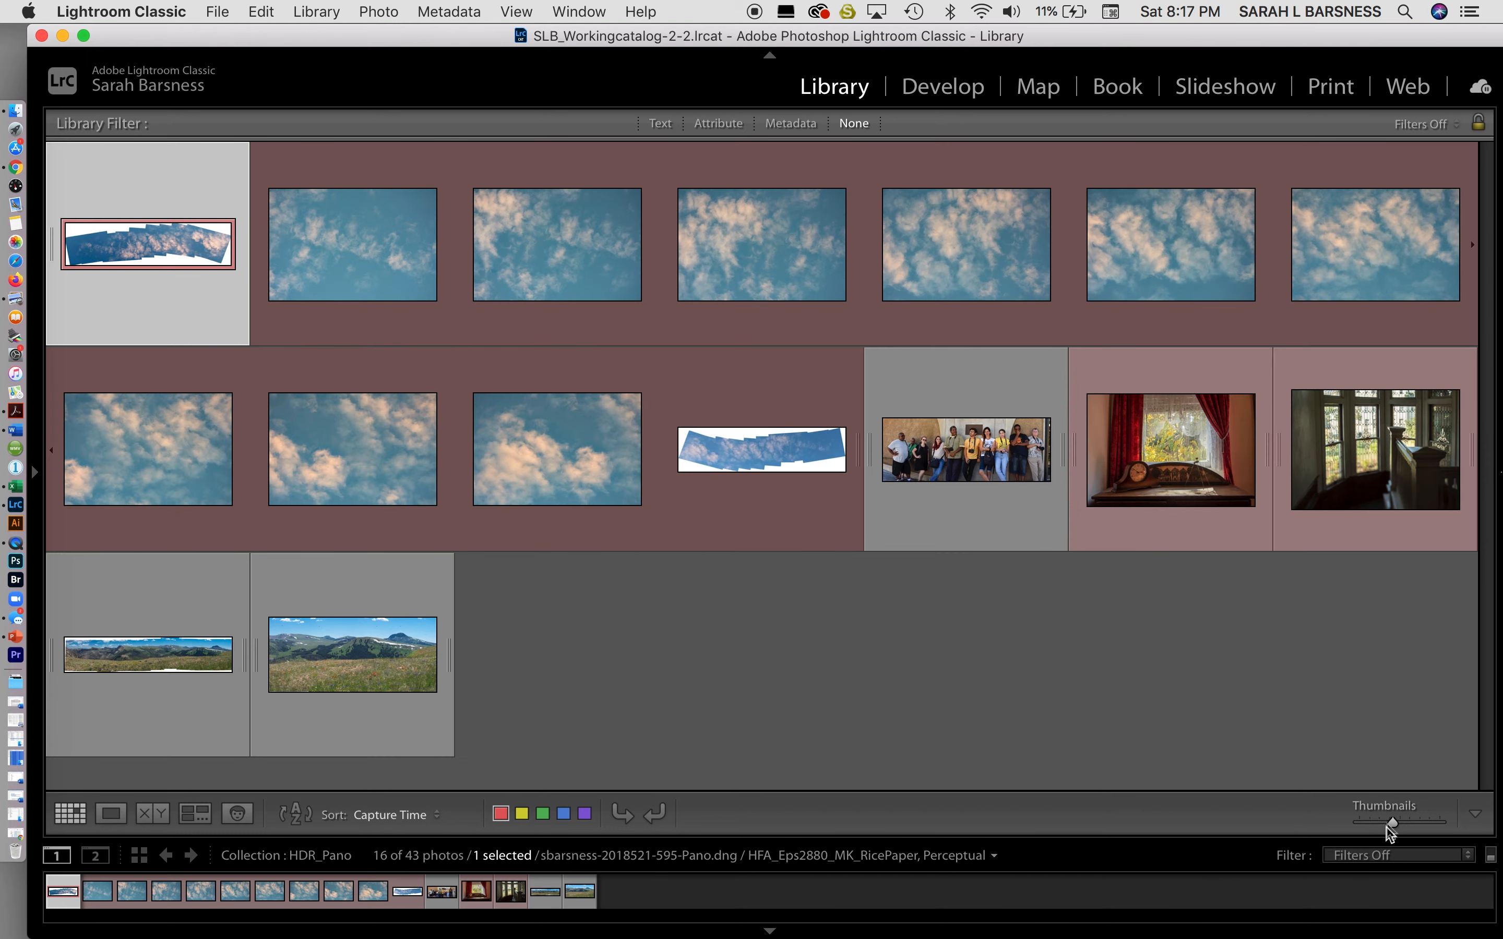
{"action": "left_click_drag", "start_coordinate": [1388, 825], "coordinate": [1399, 827]}
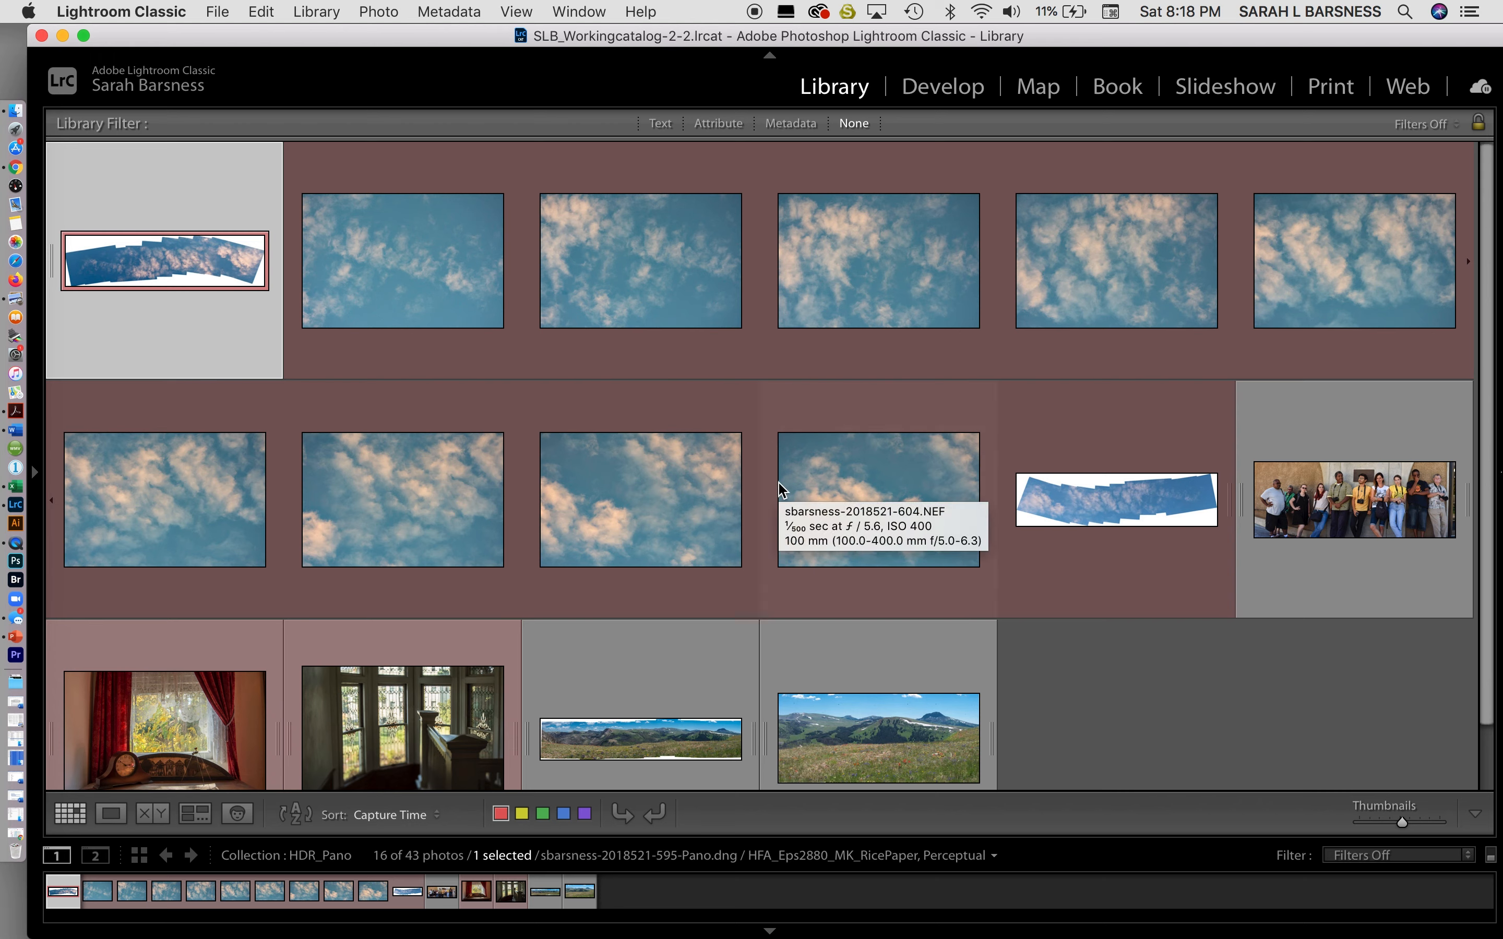
- Compare the second cloud panorama at the end of the stack with the first in Loupe view, and collapse the stack
{"action": "left_click", "coordinate": [1069, 522]}
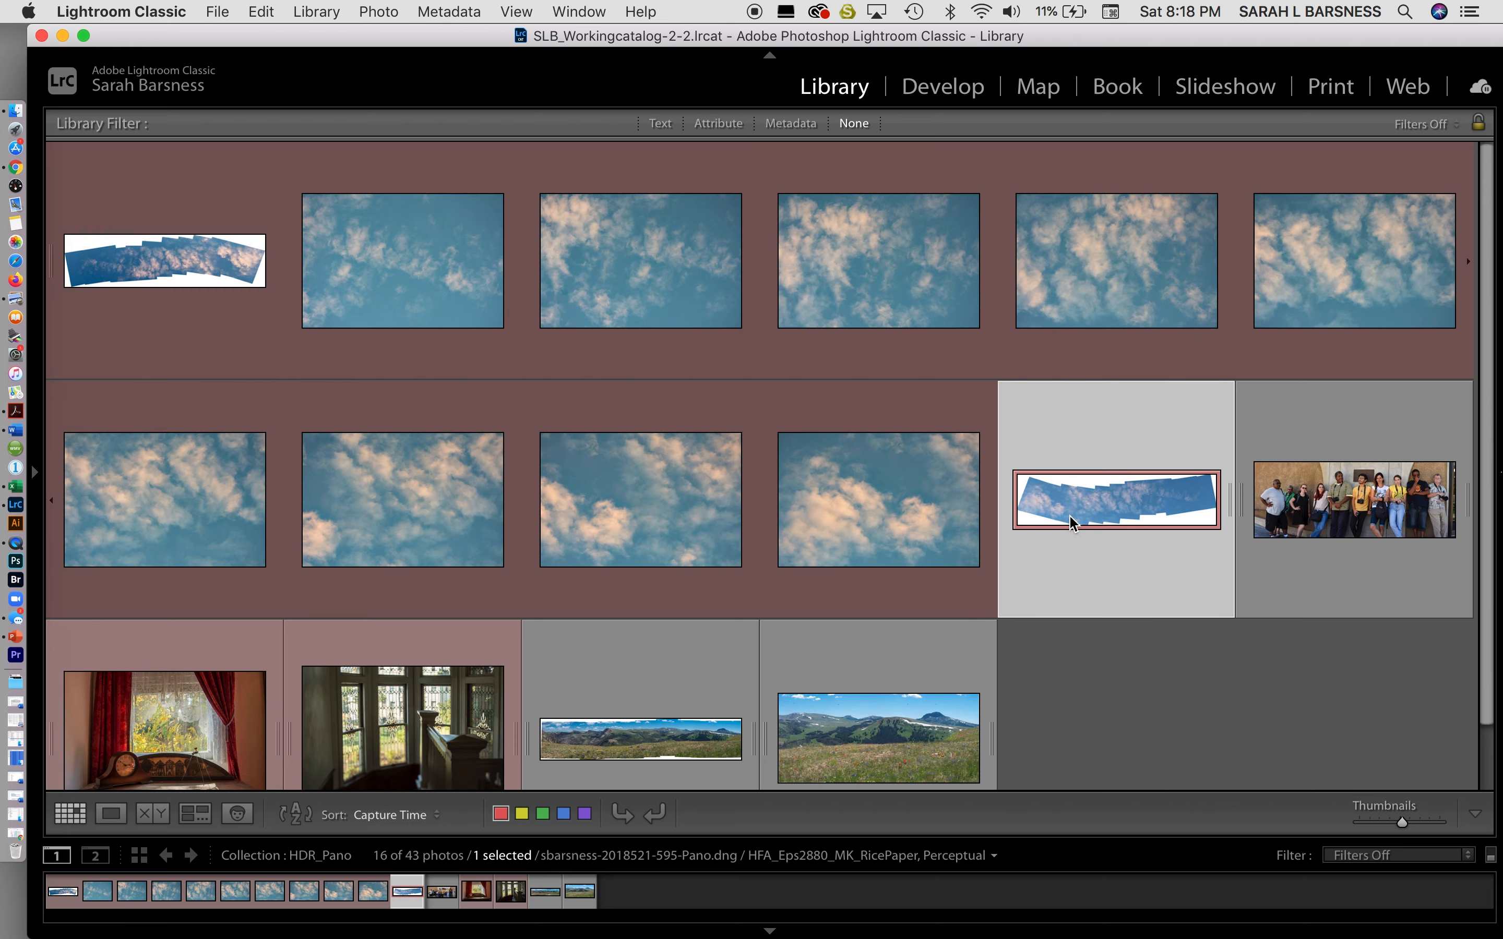
{"action": "key", "text": "e"}
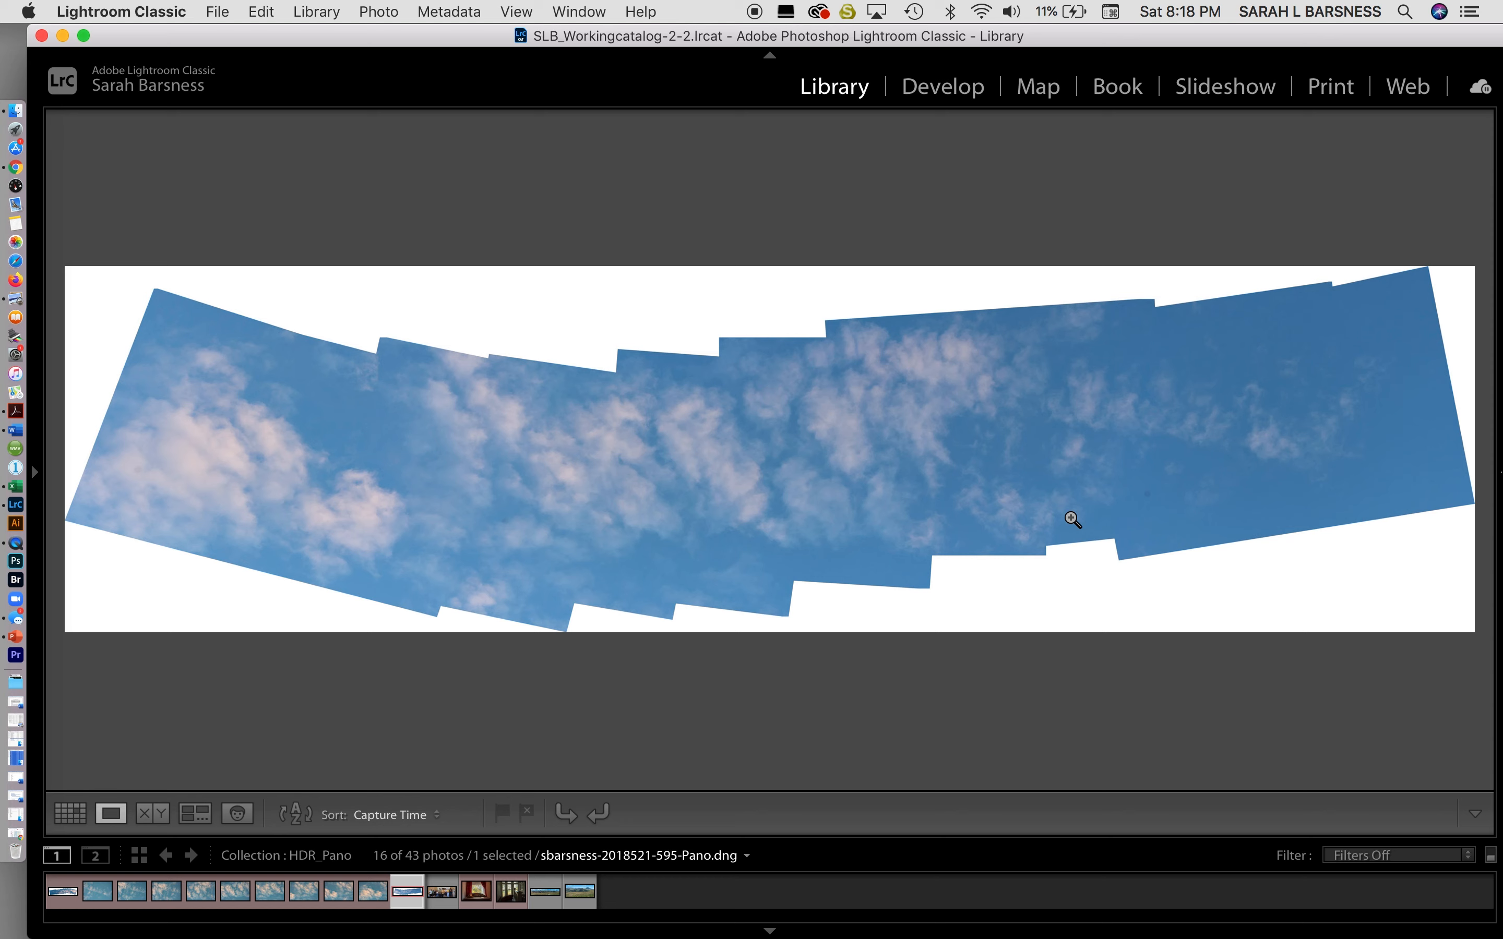
{"action": "left_click", "coordinate": [62, 891]}
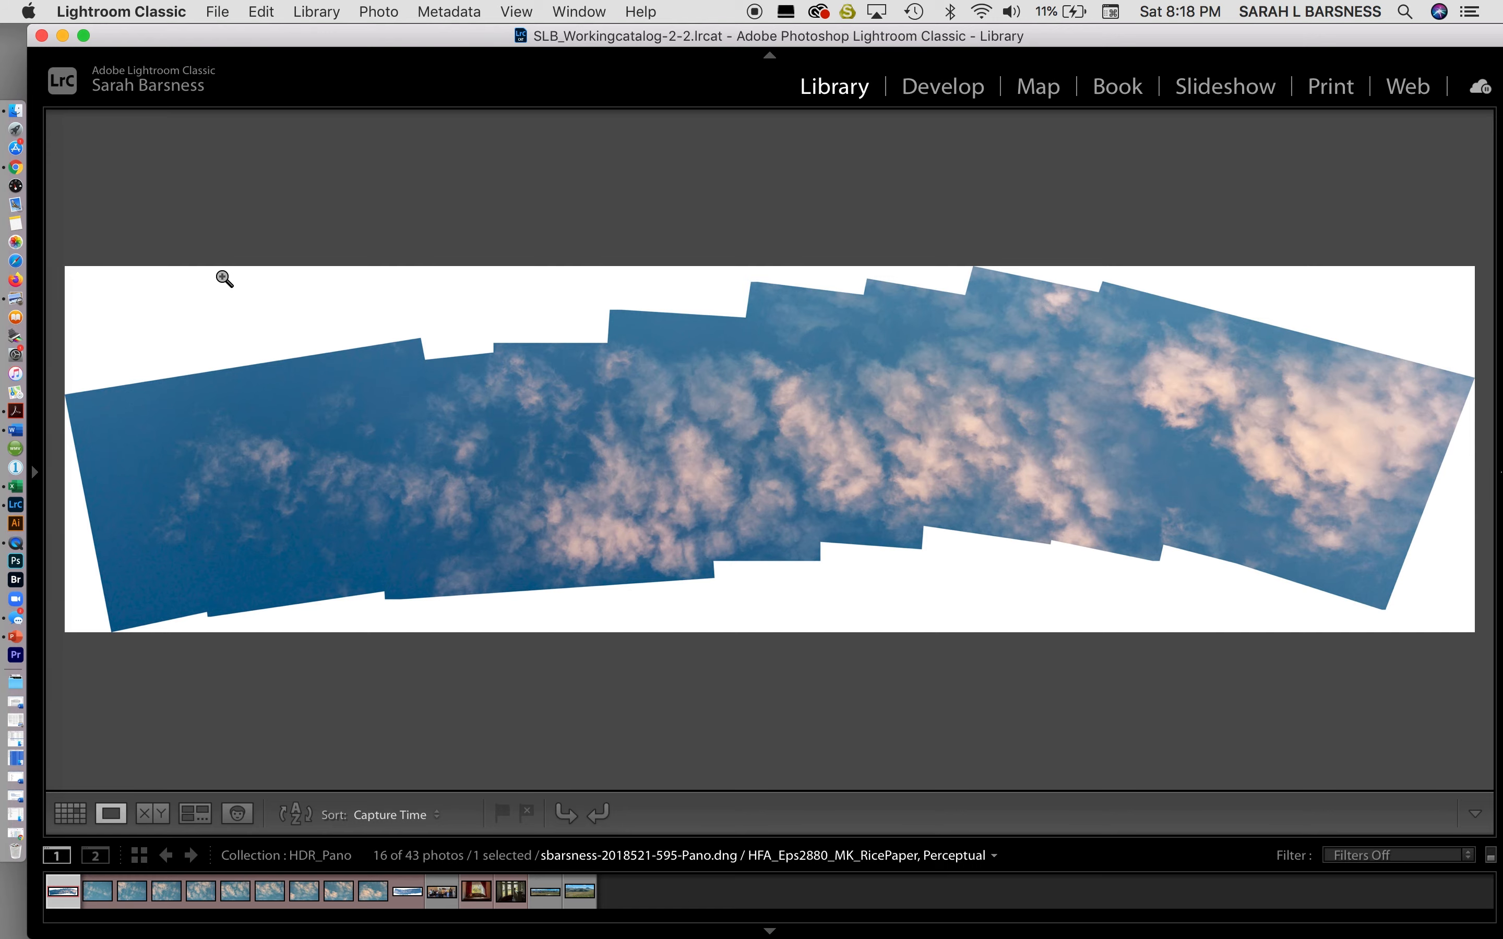
{"action": "key", "text": "g"}
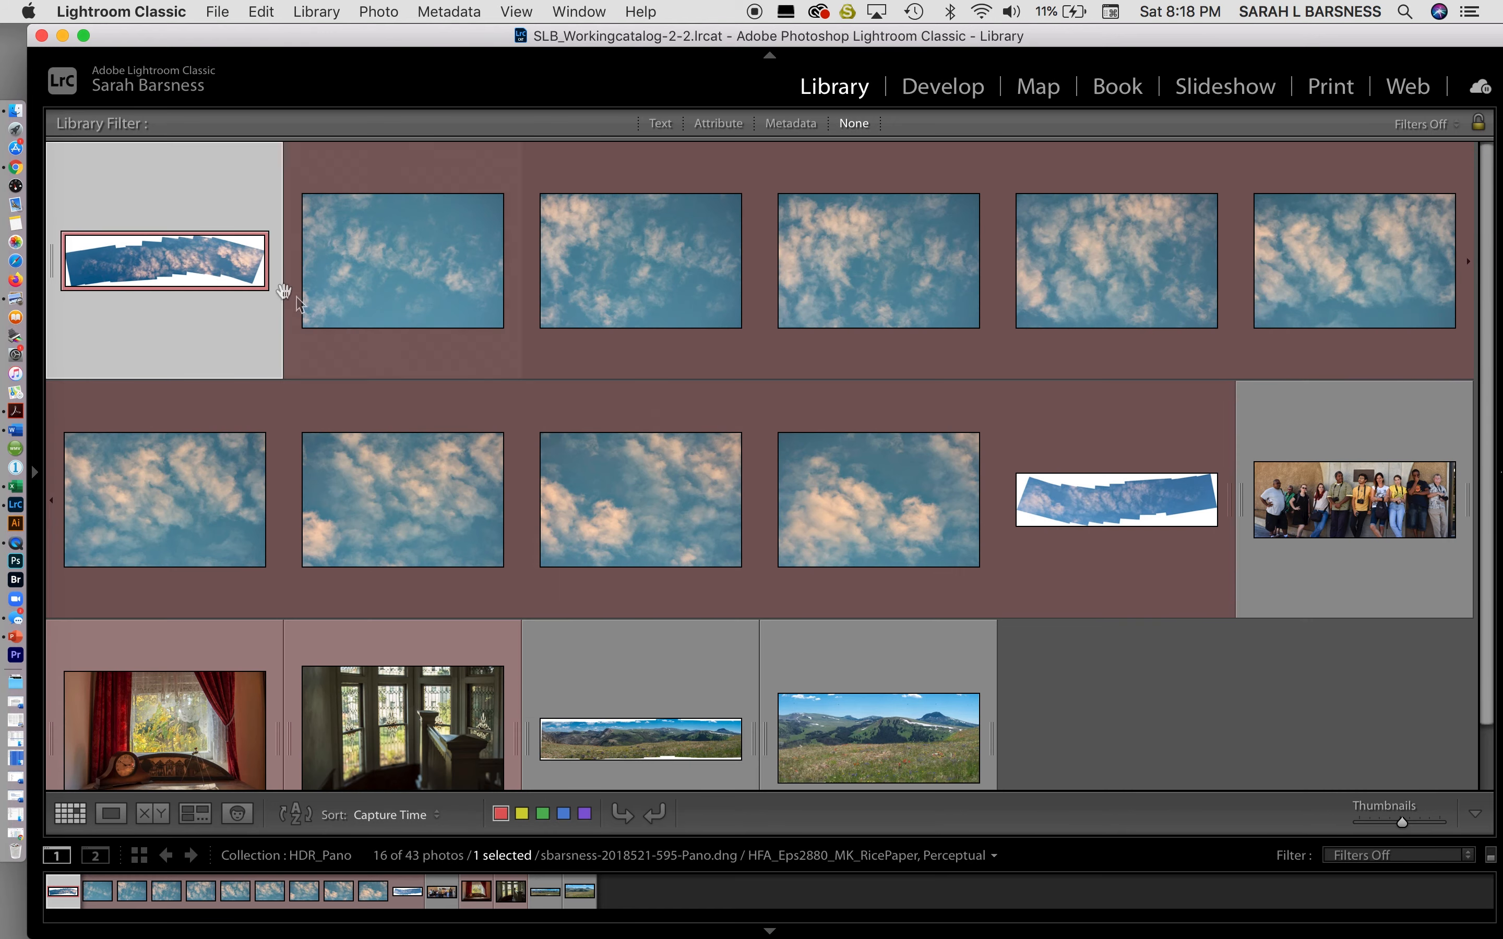
{"action": "left_click", "coordinate": [53, 274]}
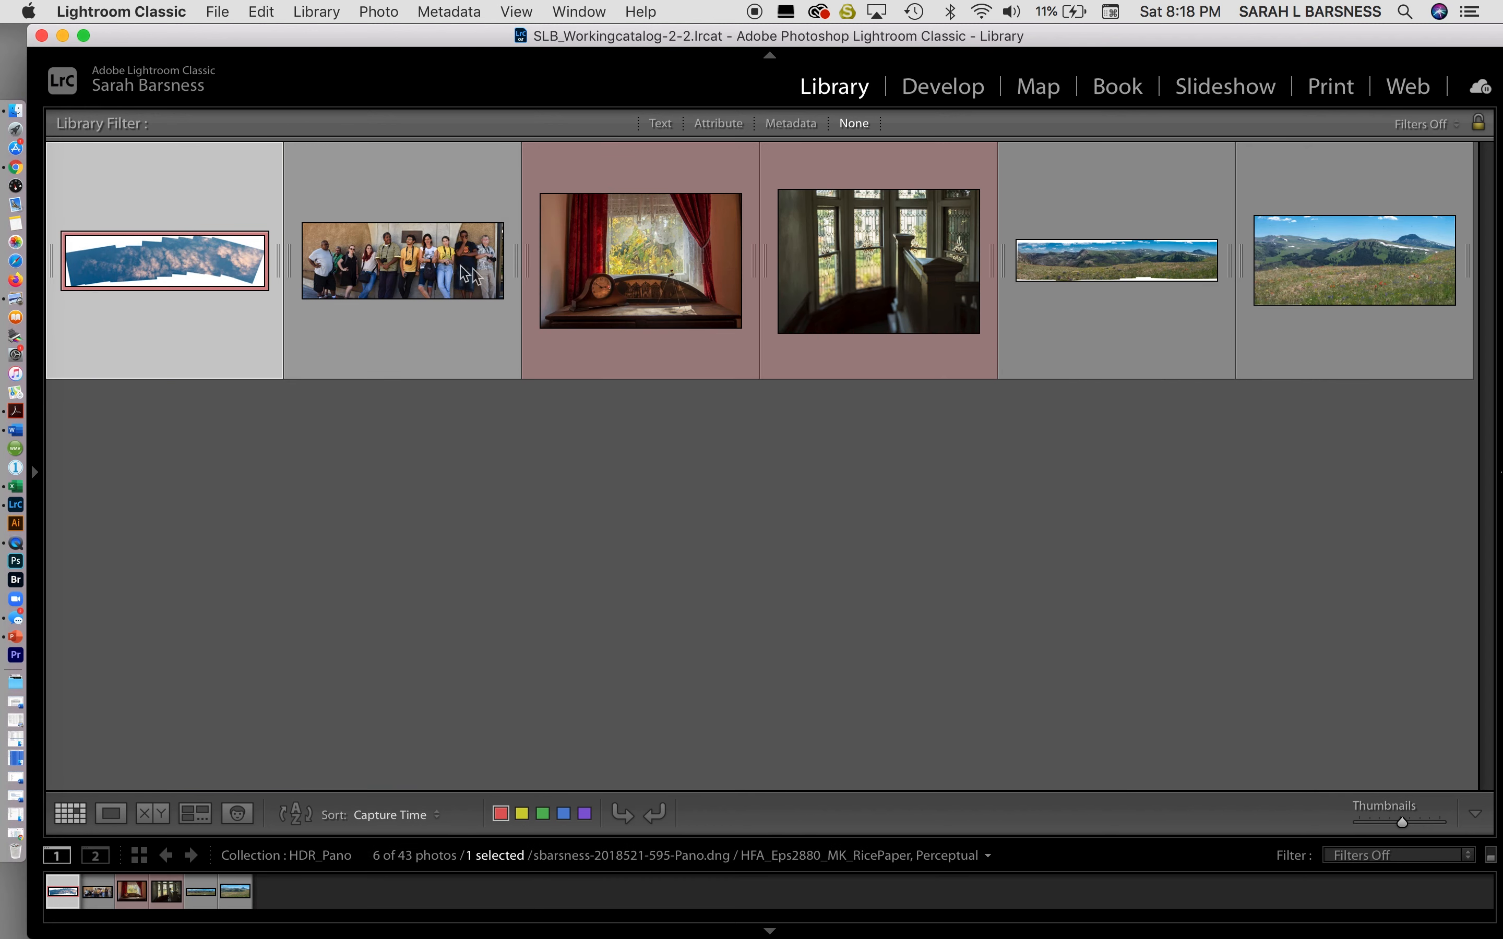
- View the group portrait panorama in Loupe view and return to the grid
{"action": "left_click", "coordinate": [375, 255]}
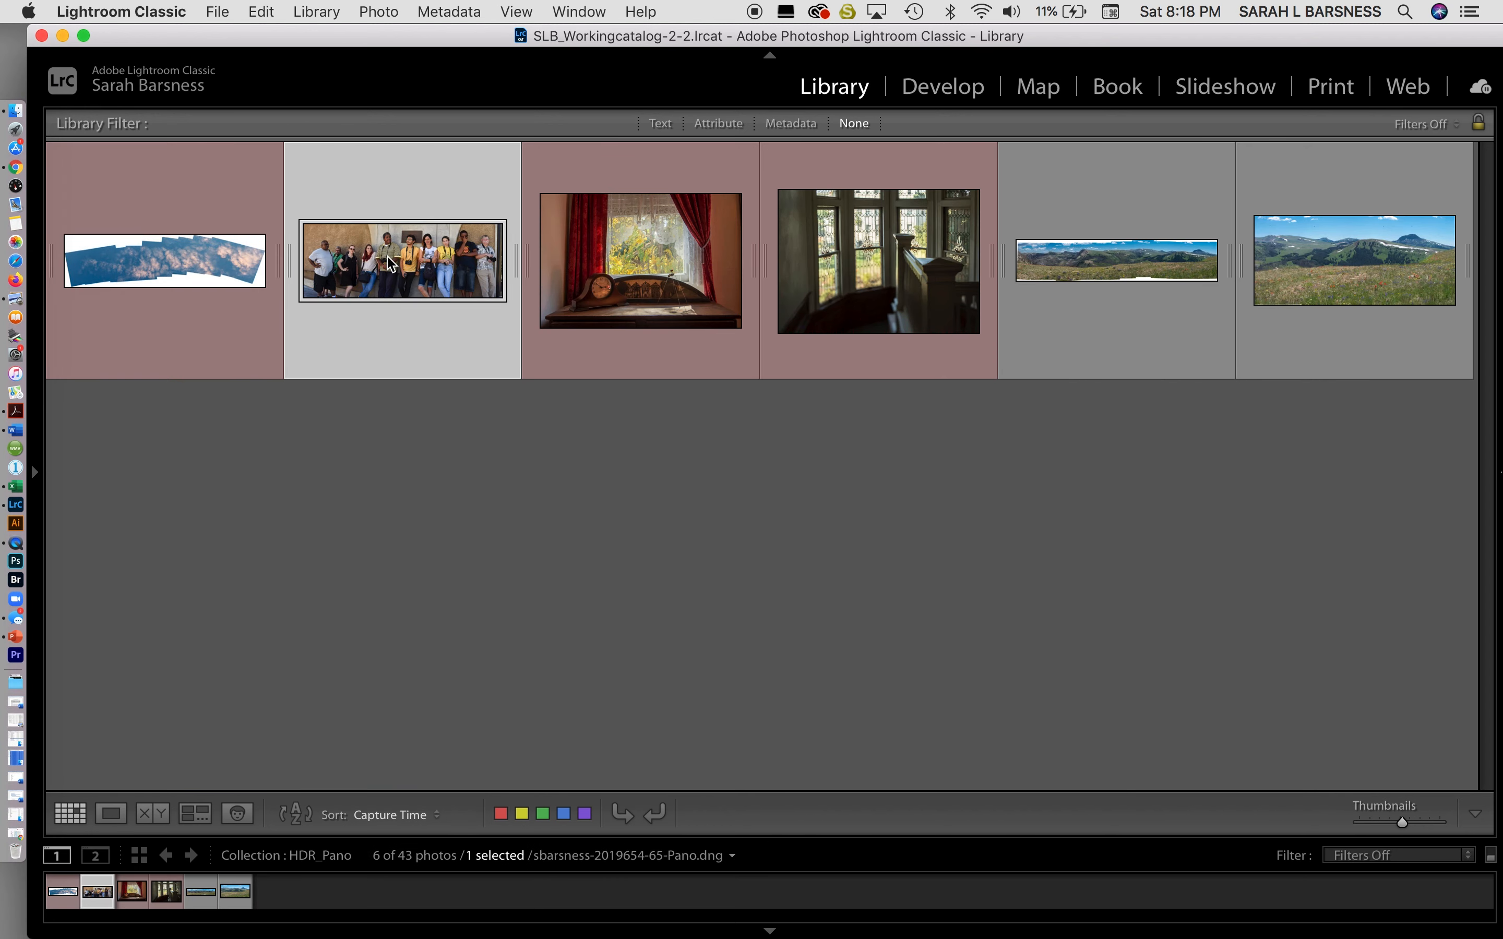
{"action": "key", "text": "e"}
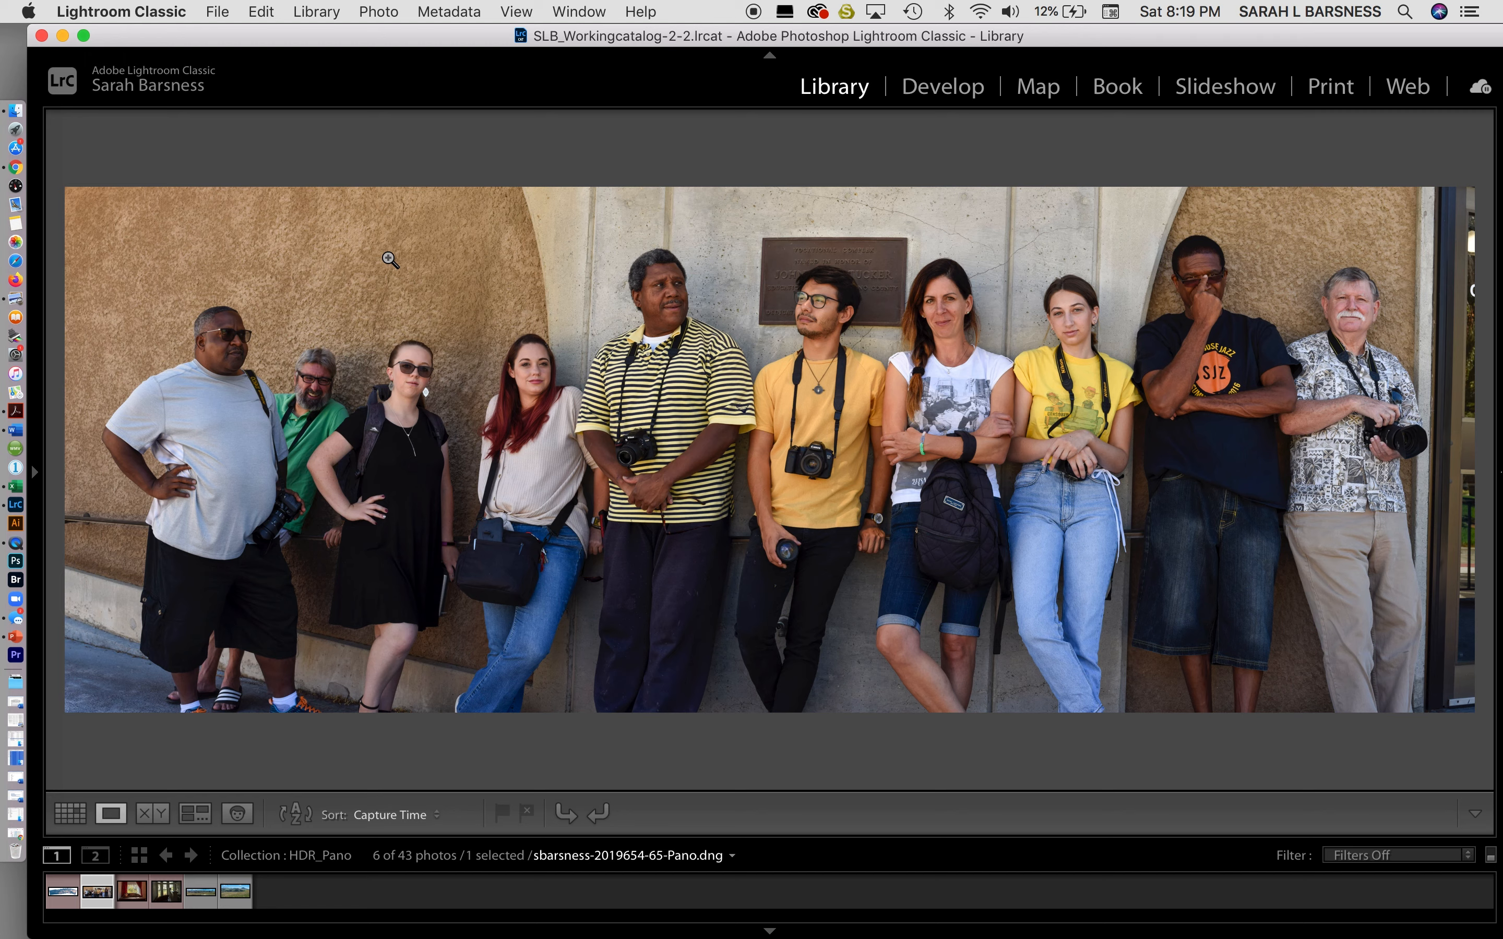
{"action": "key", "text": "g"}
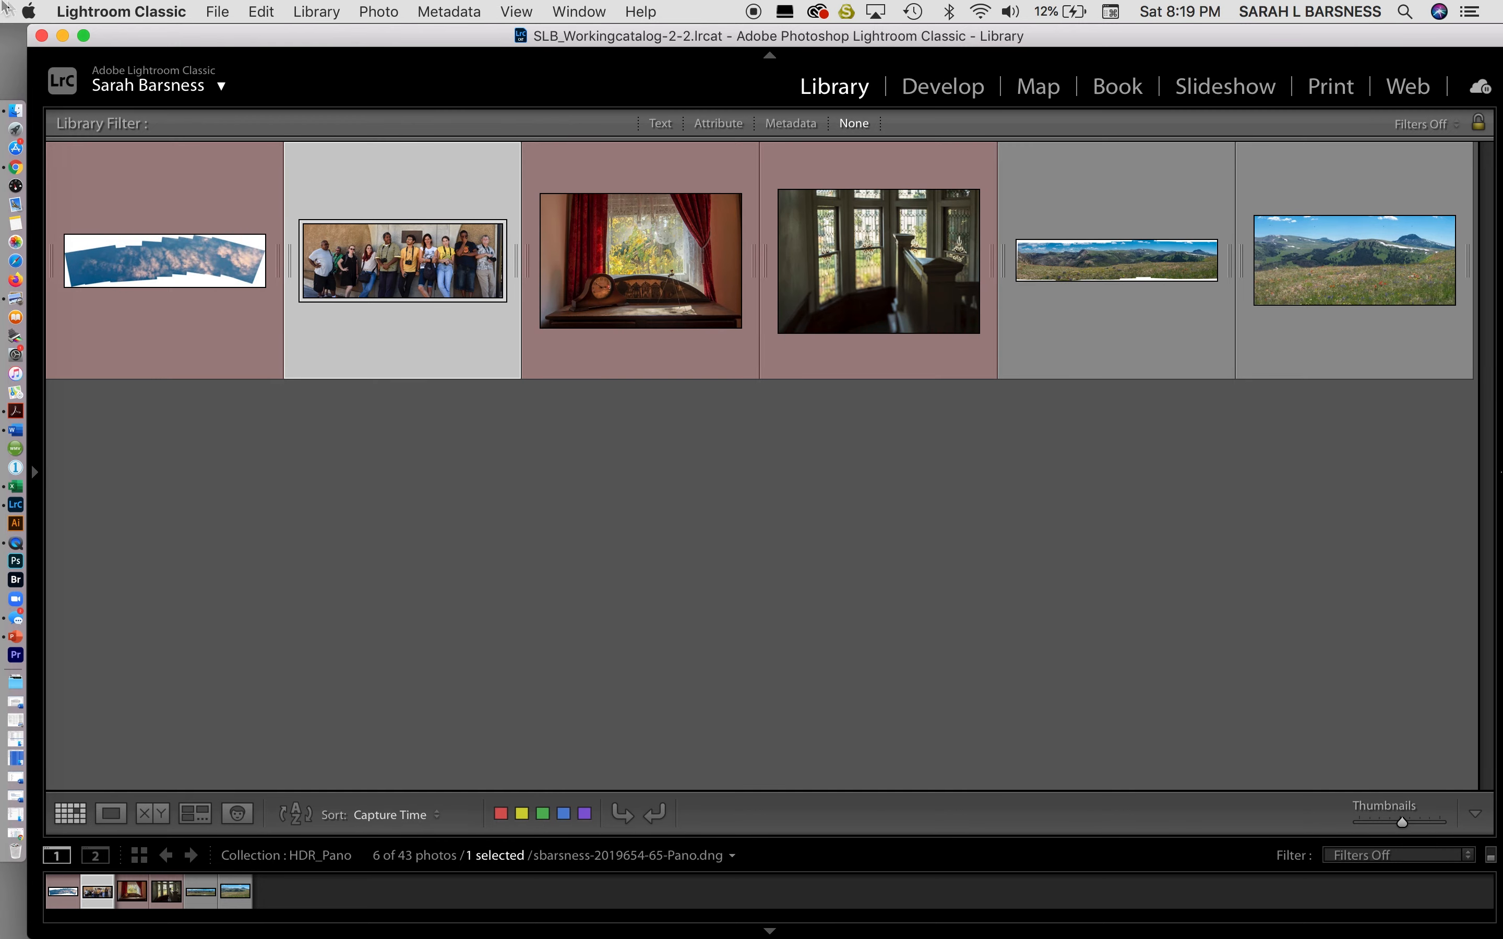
- Expand the group portrait stack, step through its vertical source frames in Loupe view, and return to the merged panorama
{"action": "left_click", "coordinate": [290, 261]}
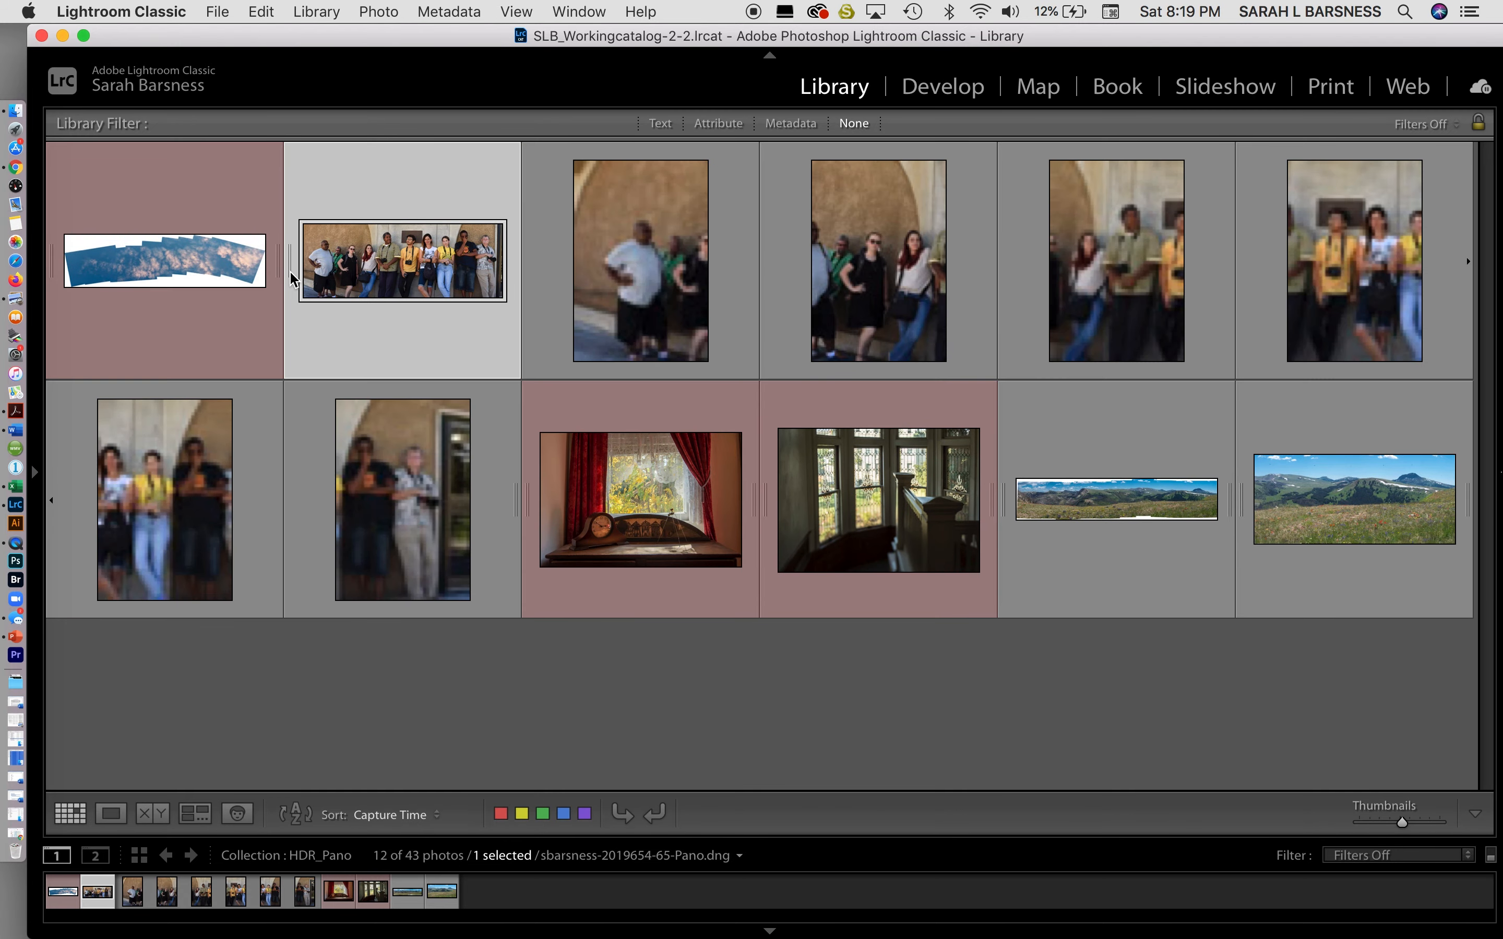
{"action": "left_click", "coordinate": [635, 272]}
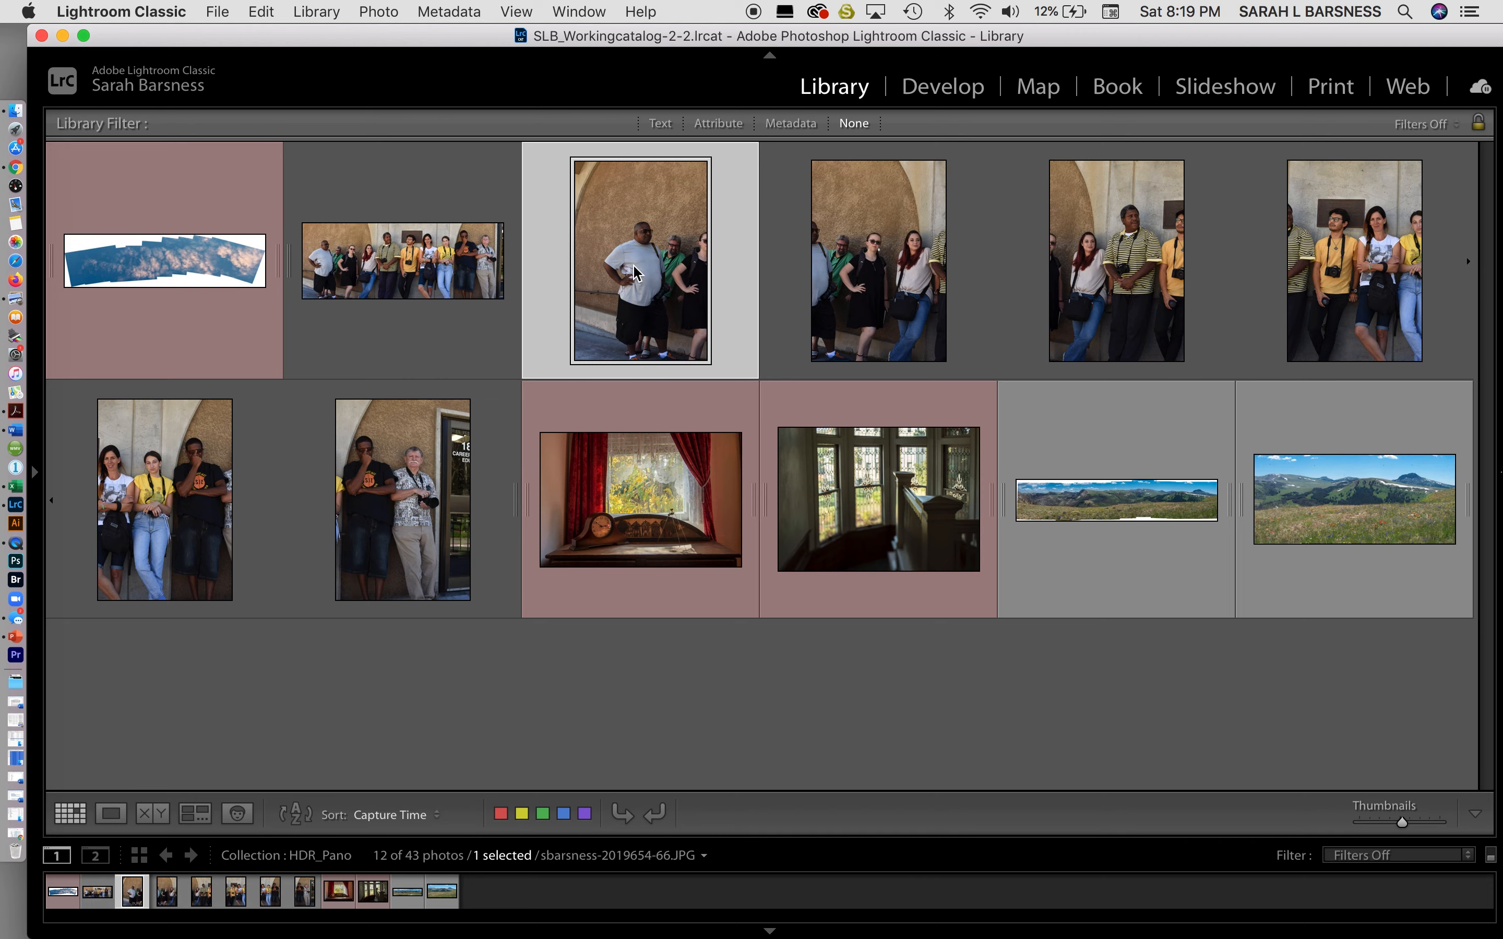
{"action": "key", "text": "e"}
{"action": "key", "text": "Right"}
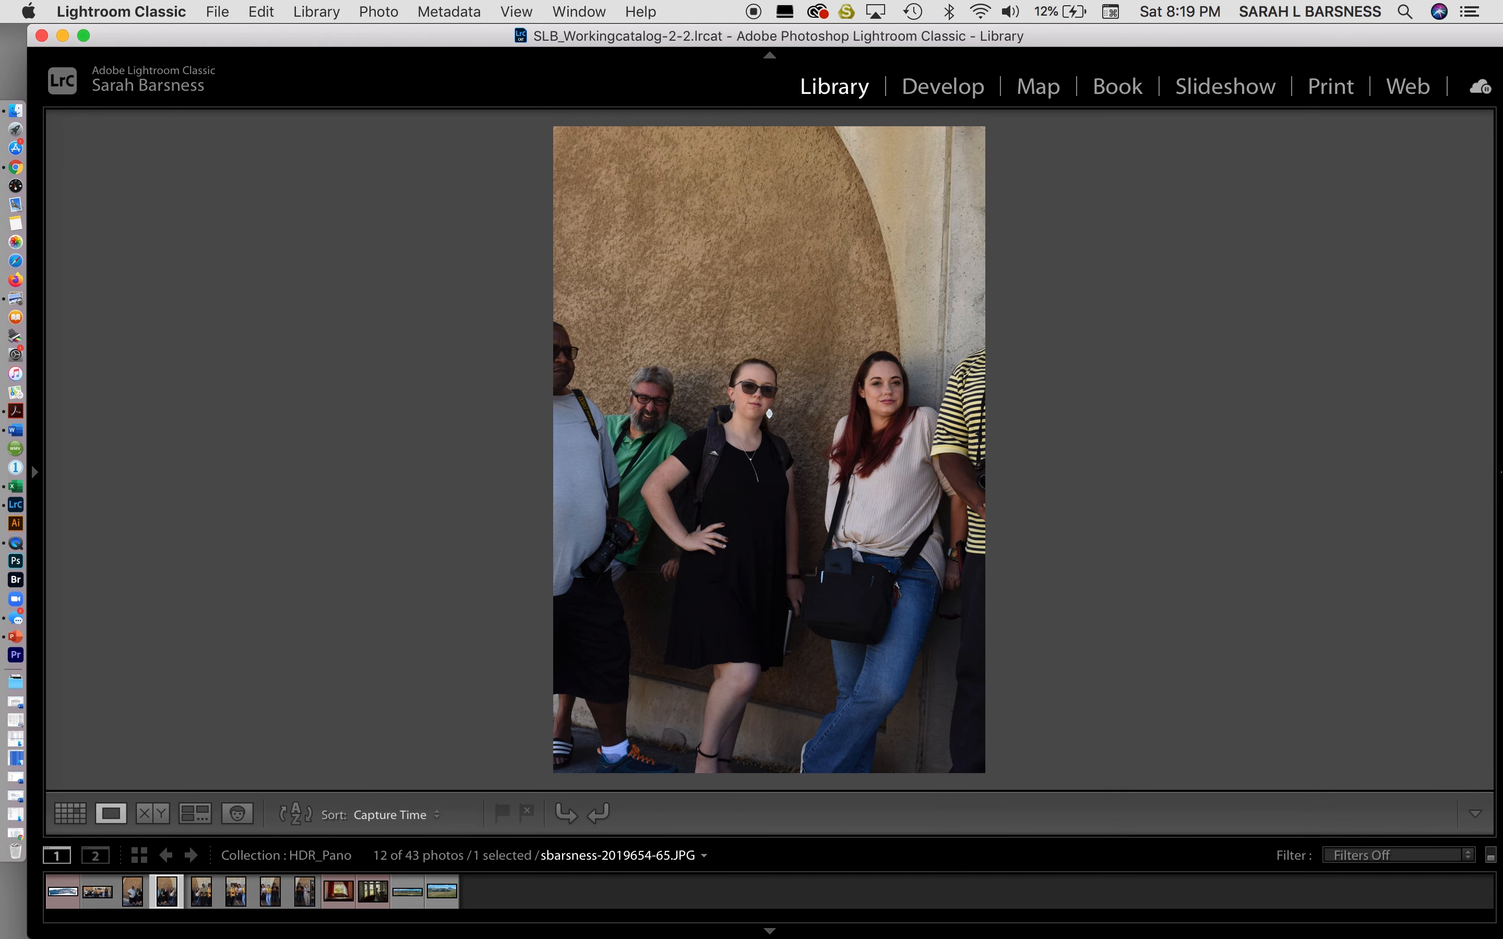
{"action": "key", "text": "Right"}
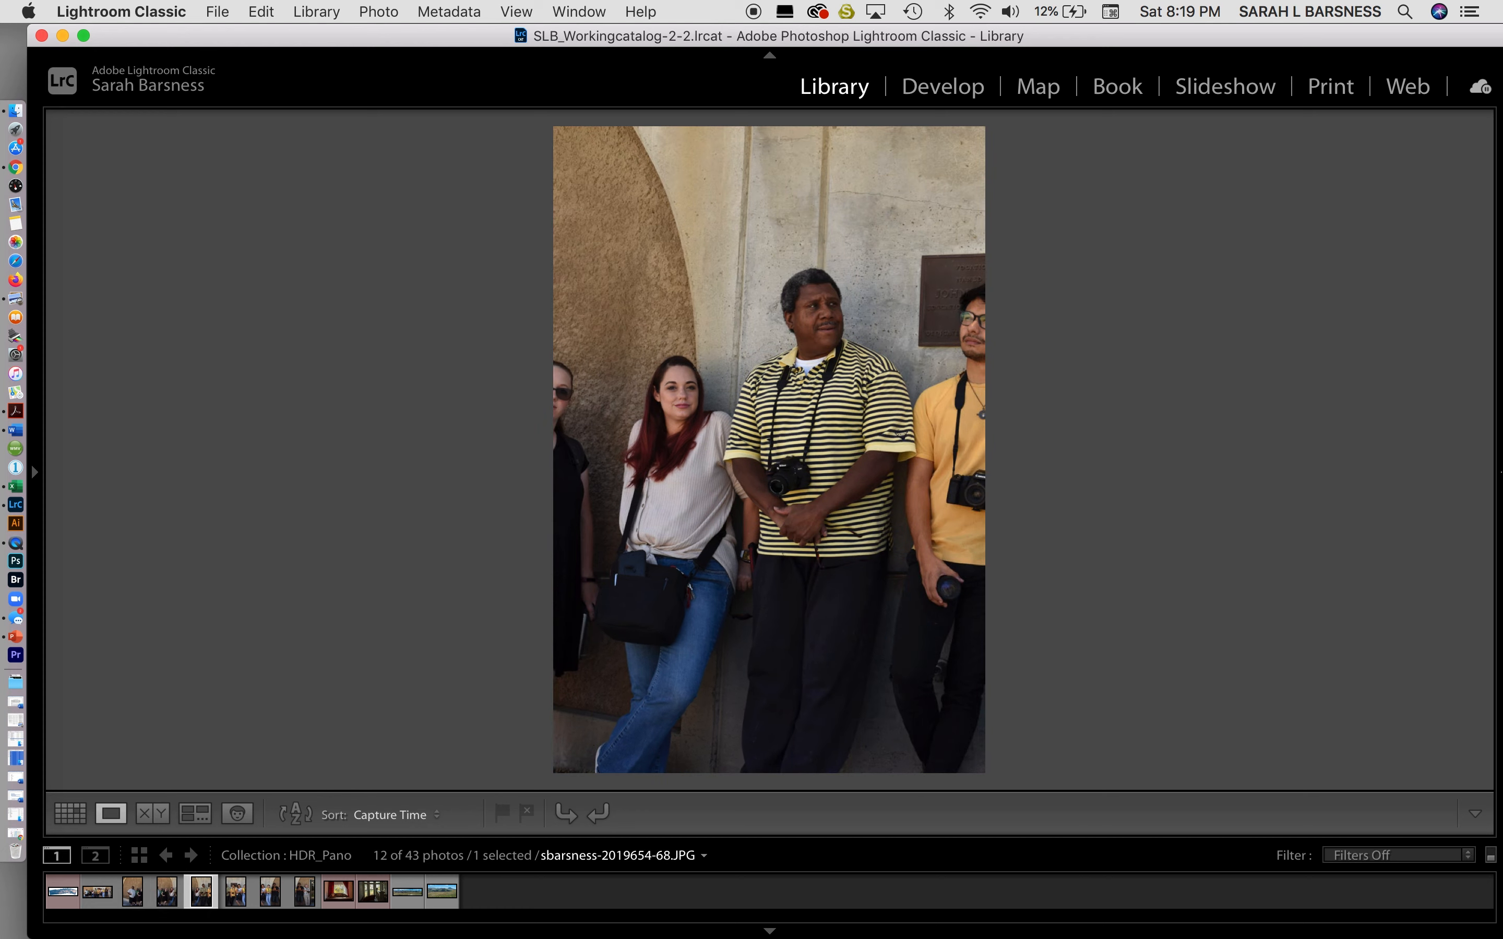
{"action": "key", "text": "Right"}
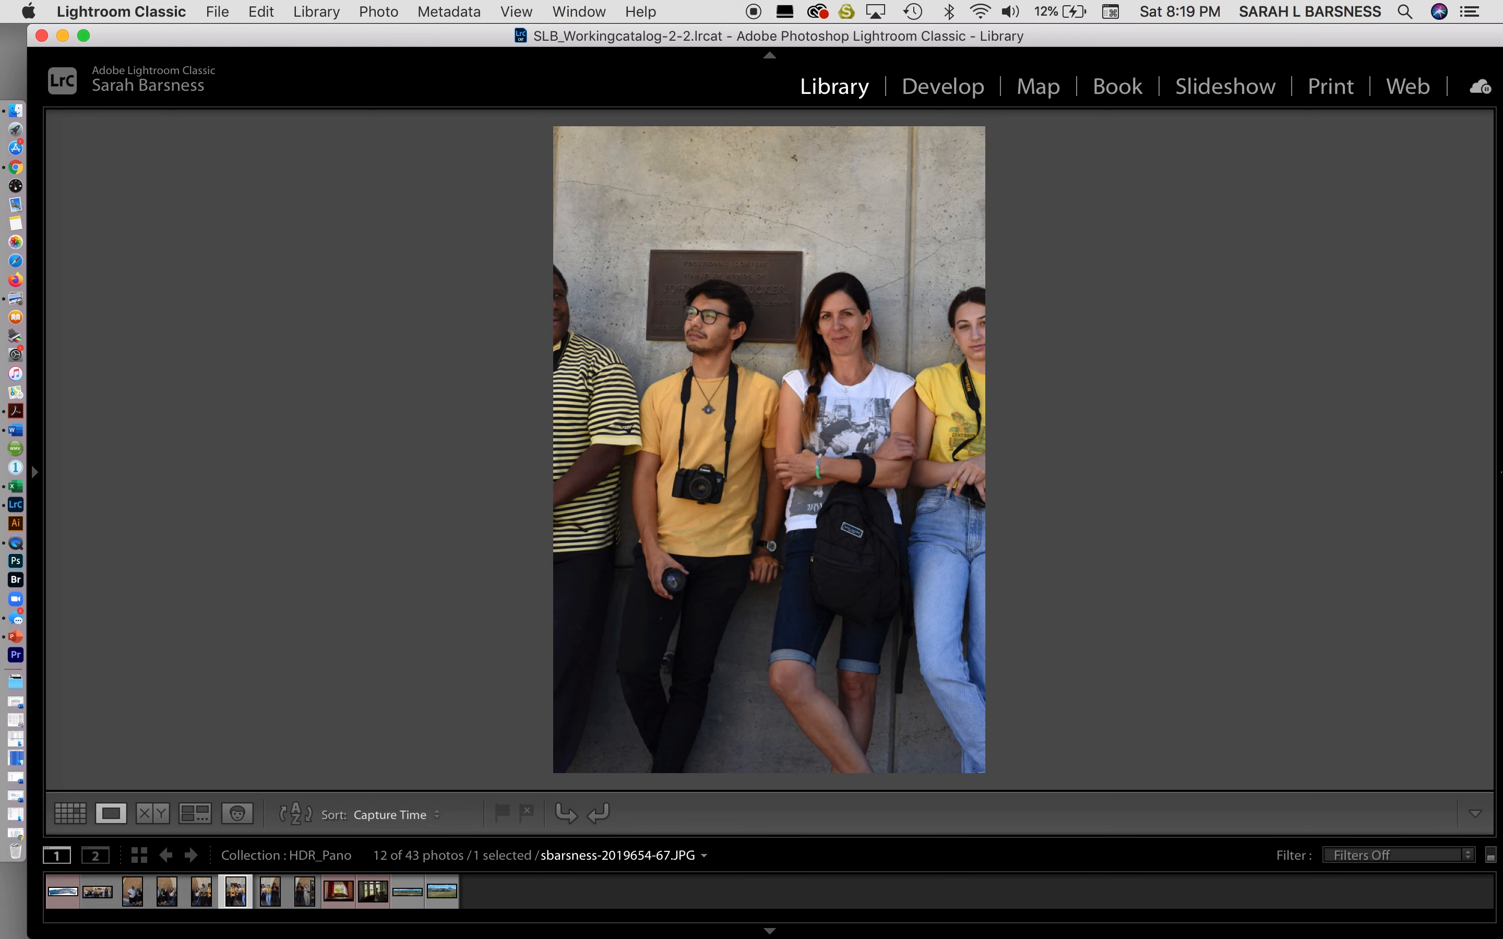
{"action": "key", "text": "Right"}
{"action": "left_click", "coordinate": [98, 891]}
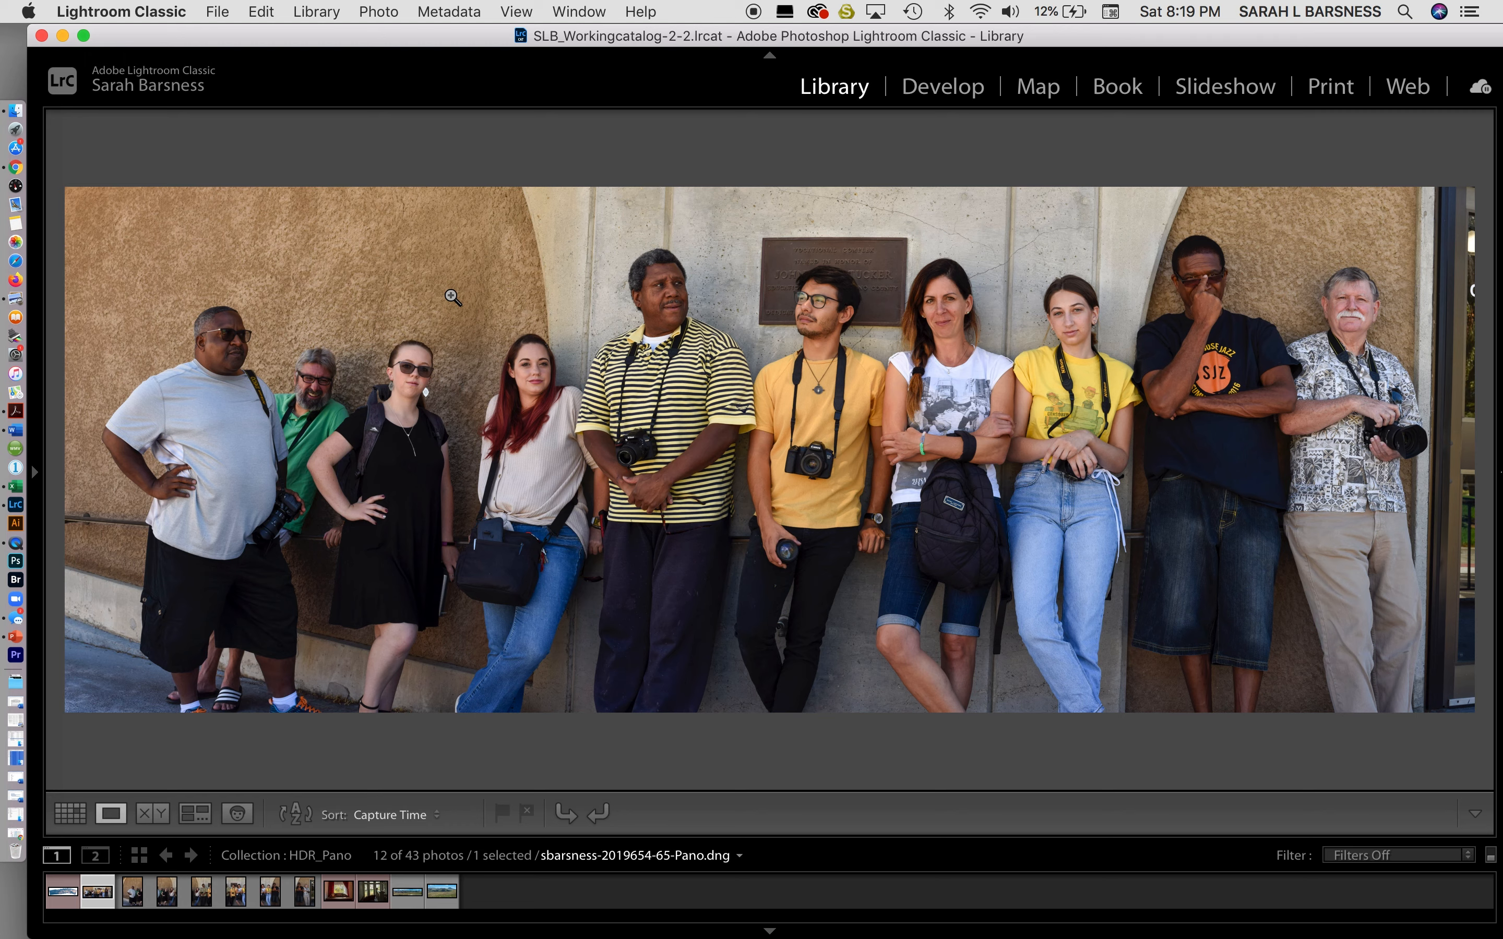